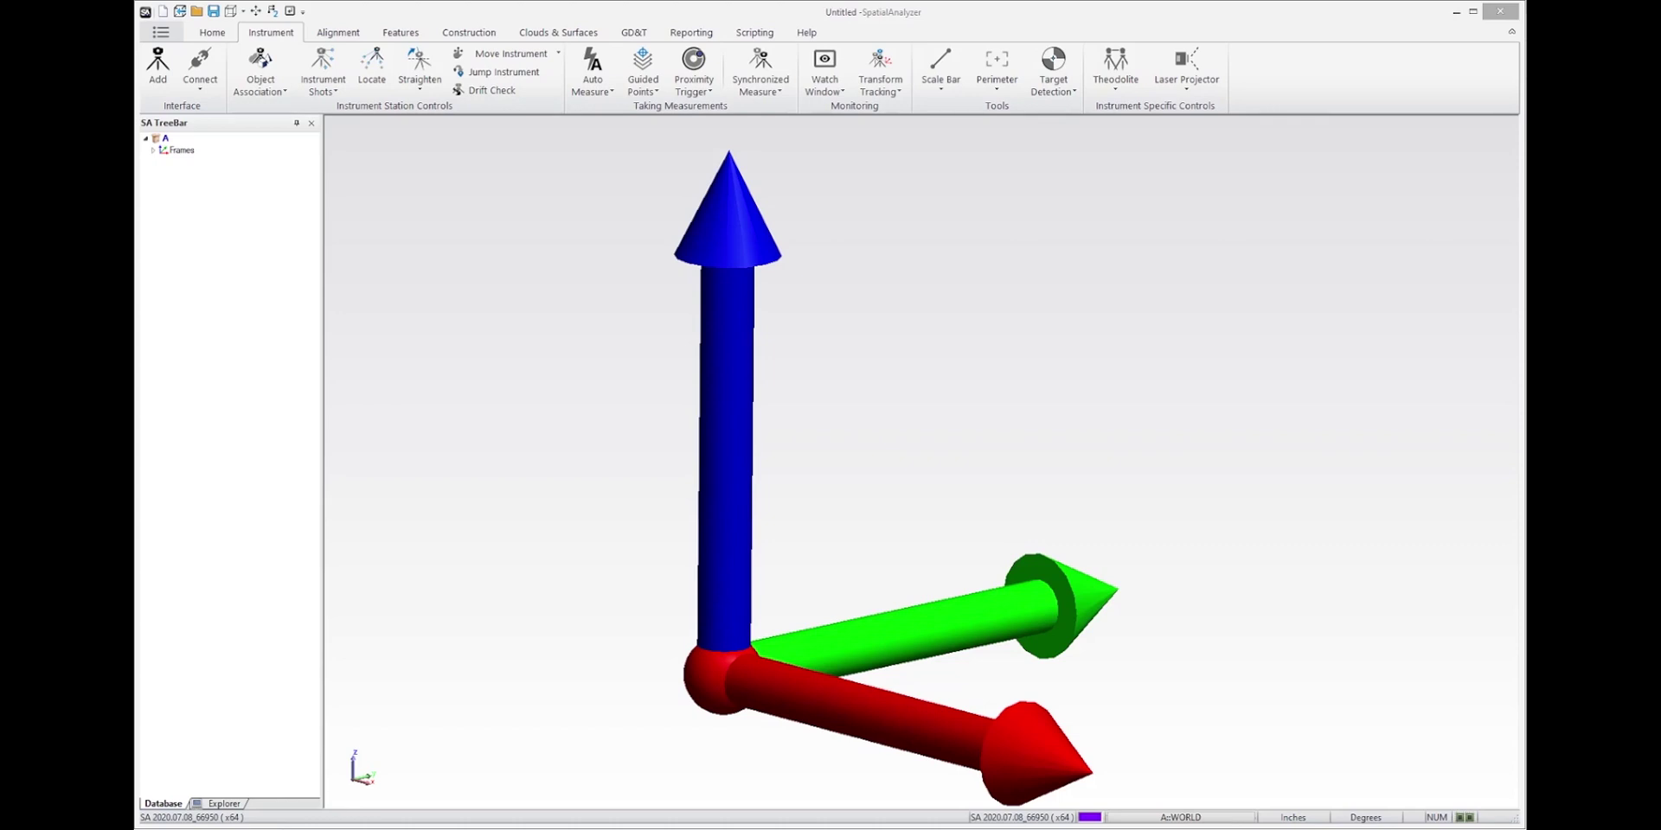
Step: Add a Leica ATS600 laser tracker from the All Instruments list to the job
{"action": "scroll", "coordinate": [566, 519], "scroll_direction": "down", "scroll_amount": 3}
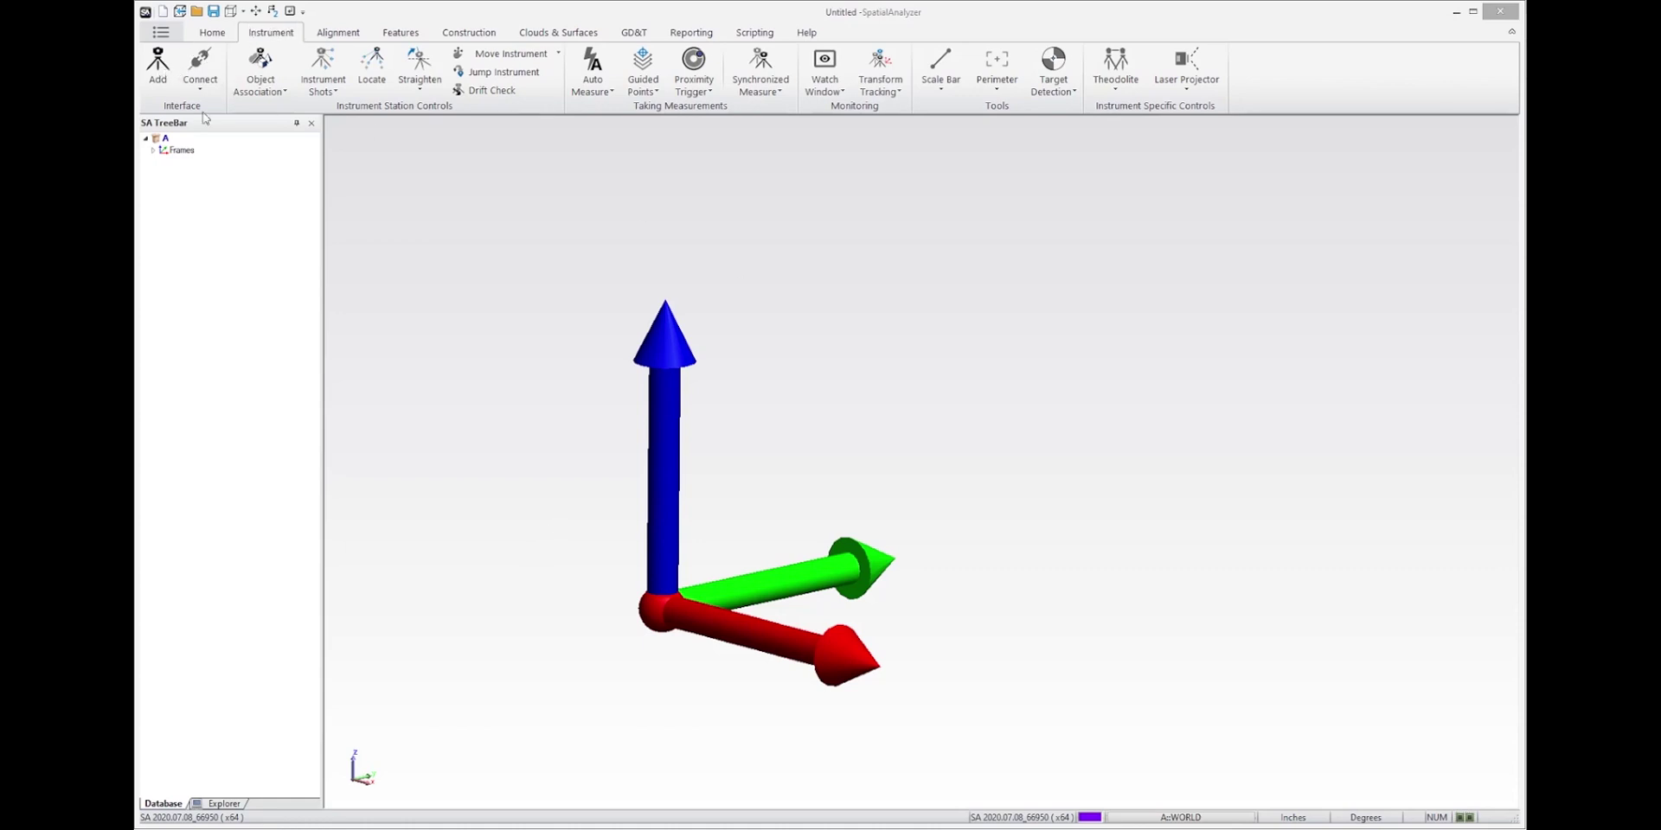
{"action": "left_click", "coordinate": [157, 68]}
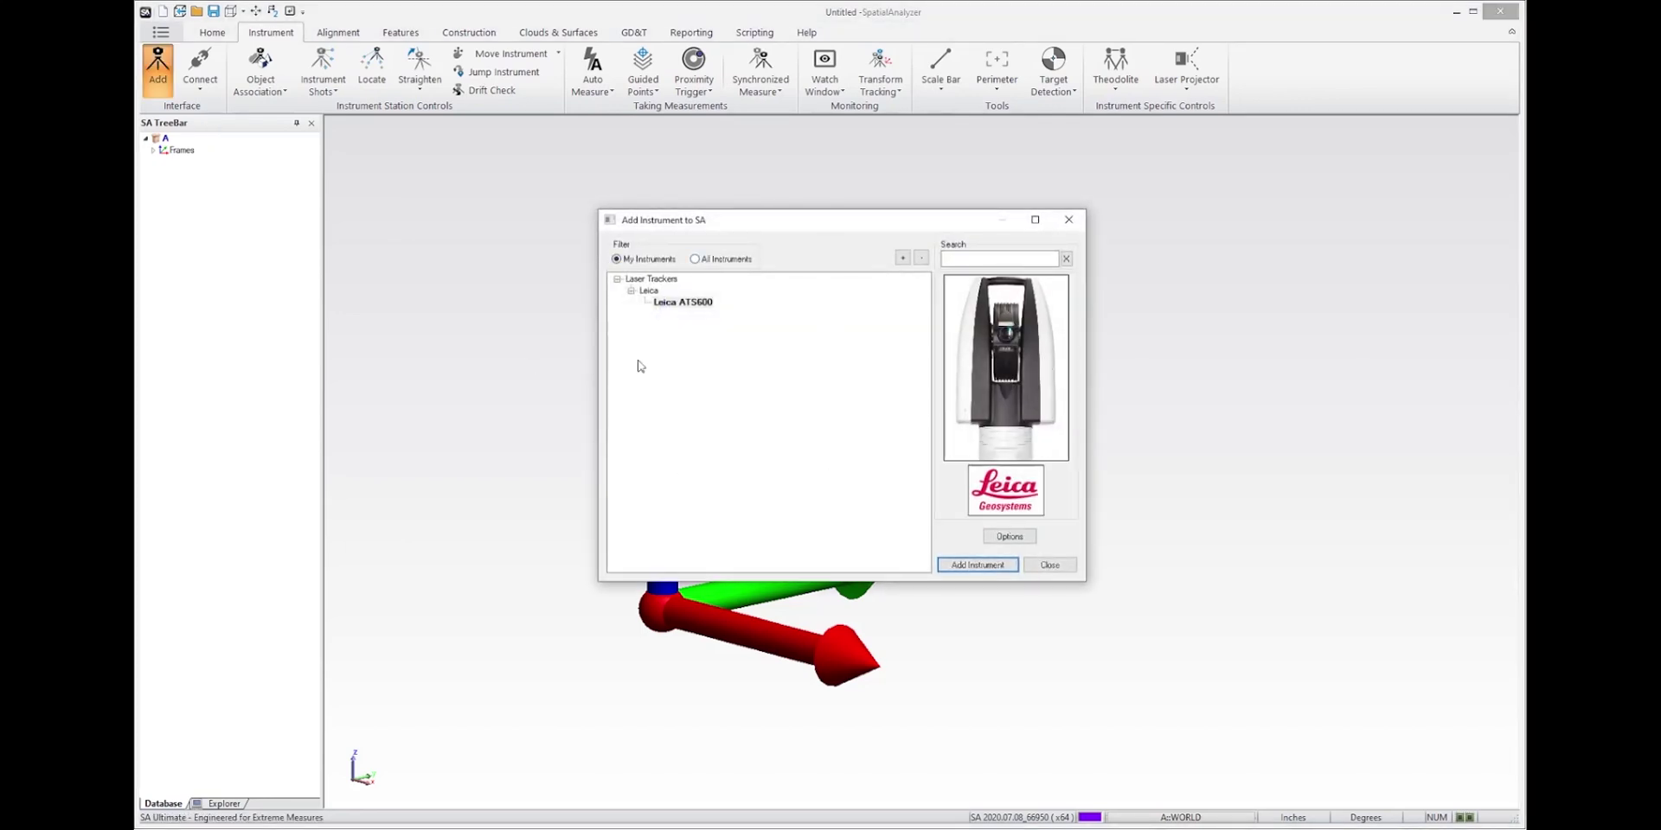
{"action": "left_click", "coordinate": [695, 258]}
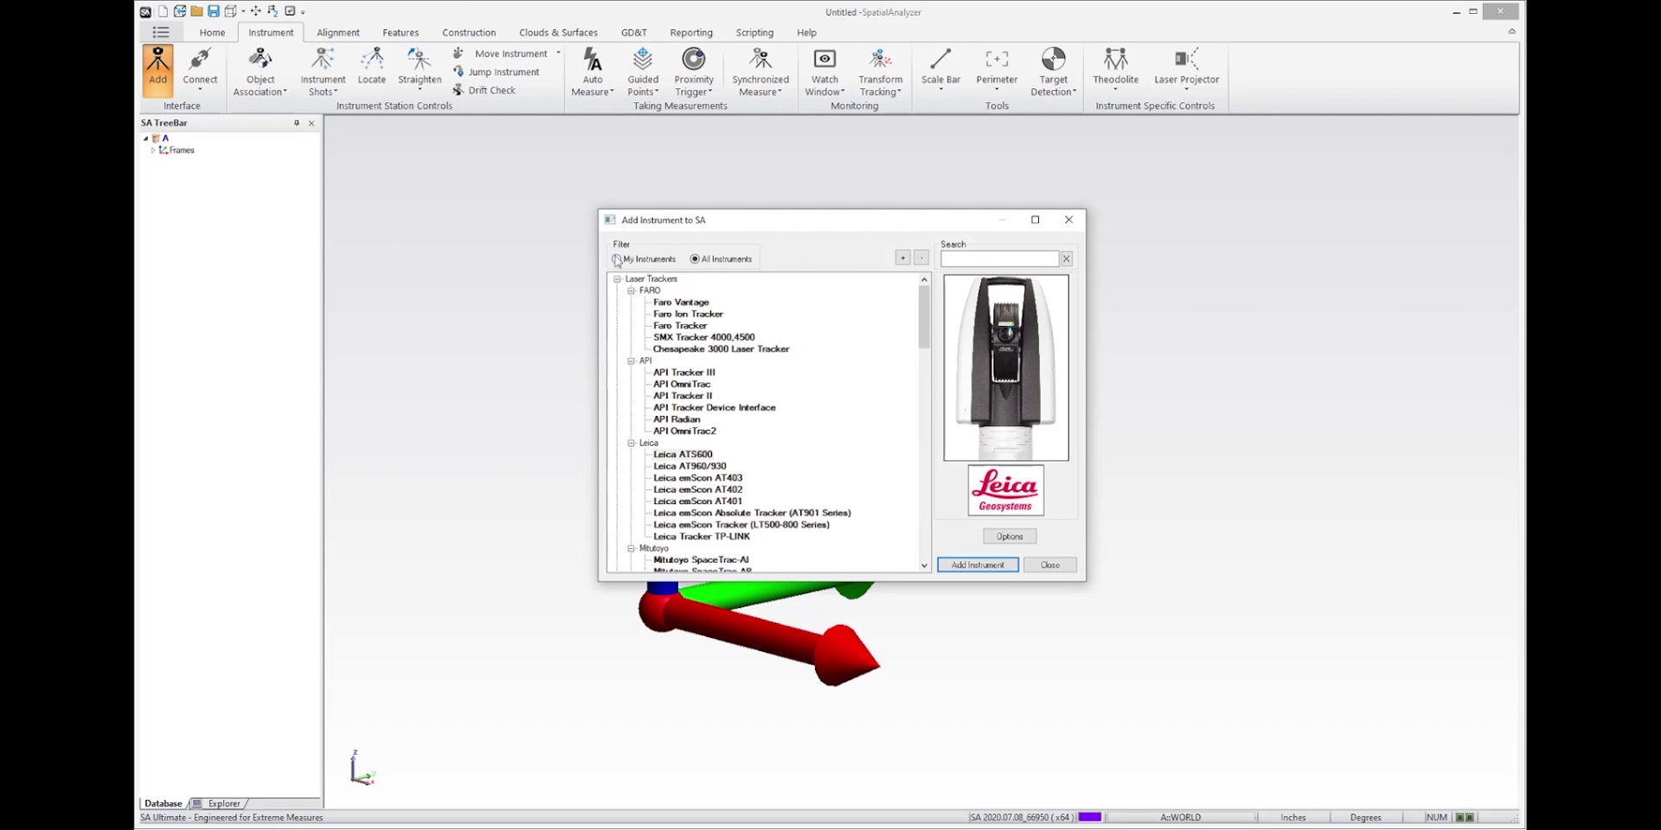
{"action": "left_click", "coordinate": [683, 454]}
{"action": "left_click", "coordinate": [996, 566]}
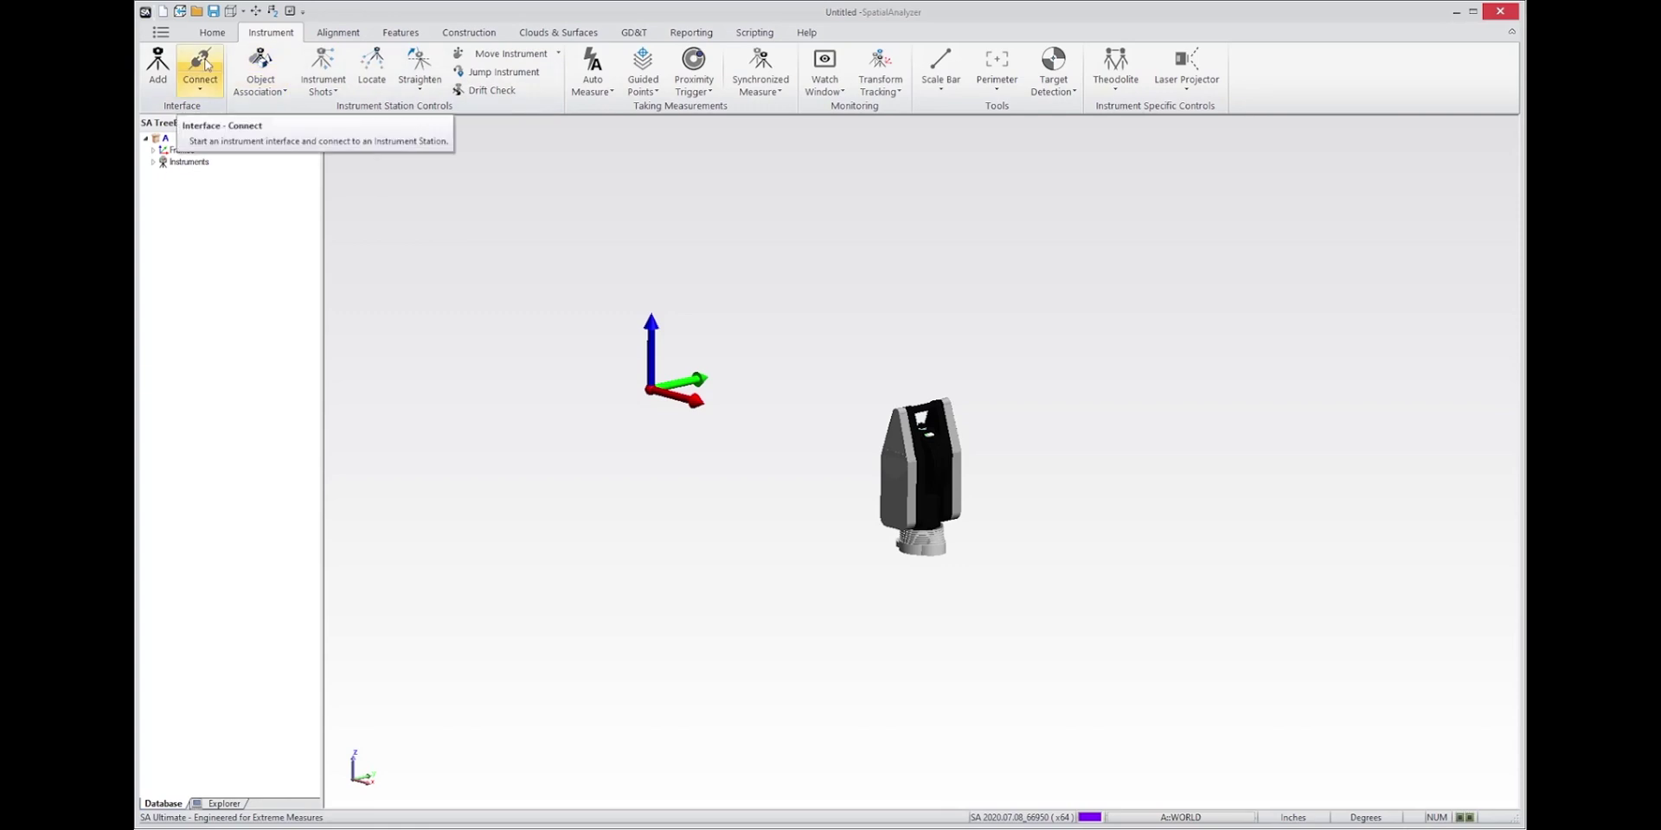
Step: Connect station A::0 Leica ATS600 through the Laser Trackers interface using its discovered IP address
{"action": "left_click", "coordinate": [204, 88]}
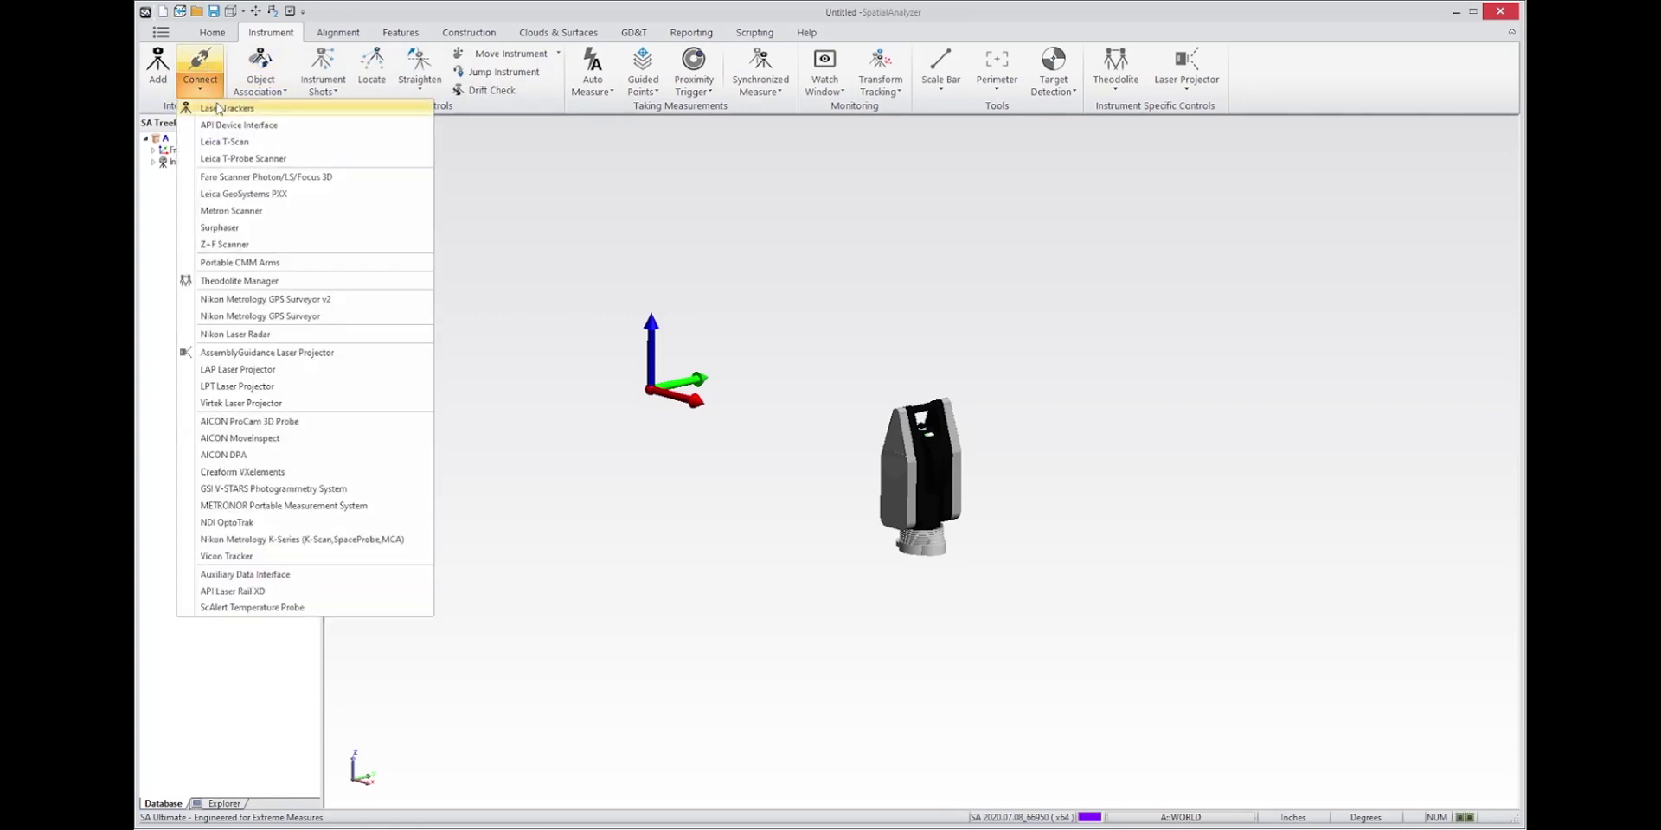
{"action": "left_click", "coordinate": [218, 108]}
{"action": "left_click", "coordinate": [761, 254]}
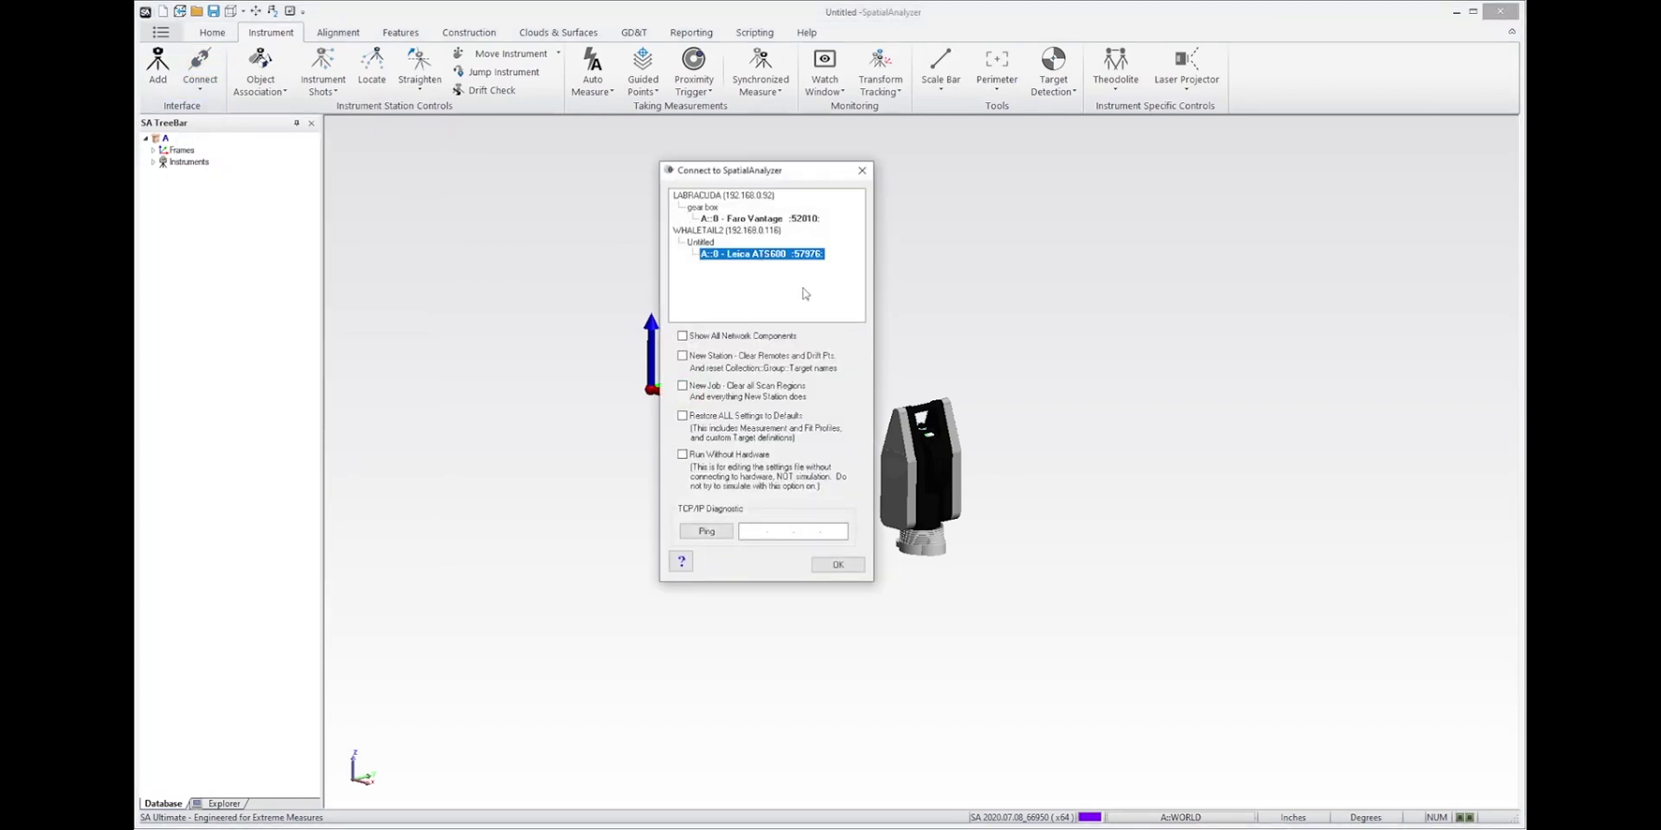
{"action": "left_click", "coordinate": [839, 565]}
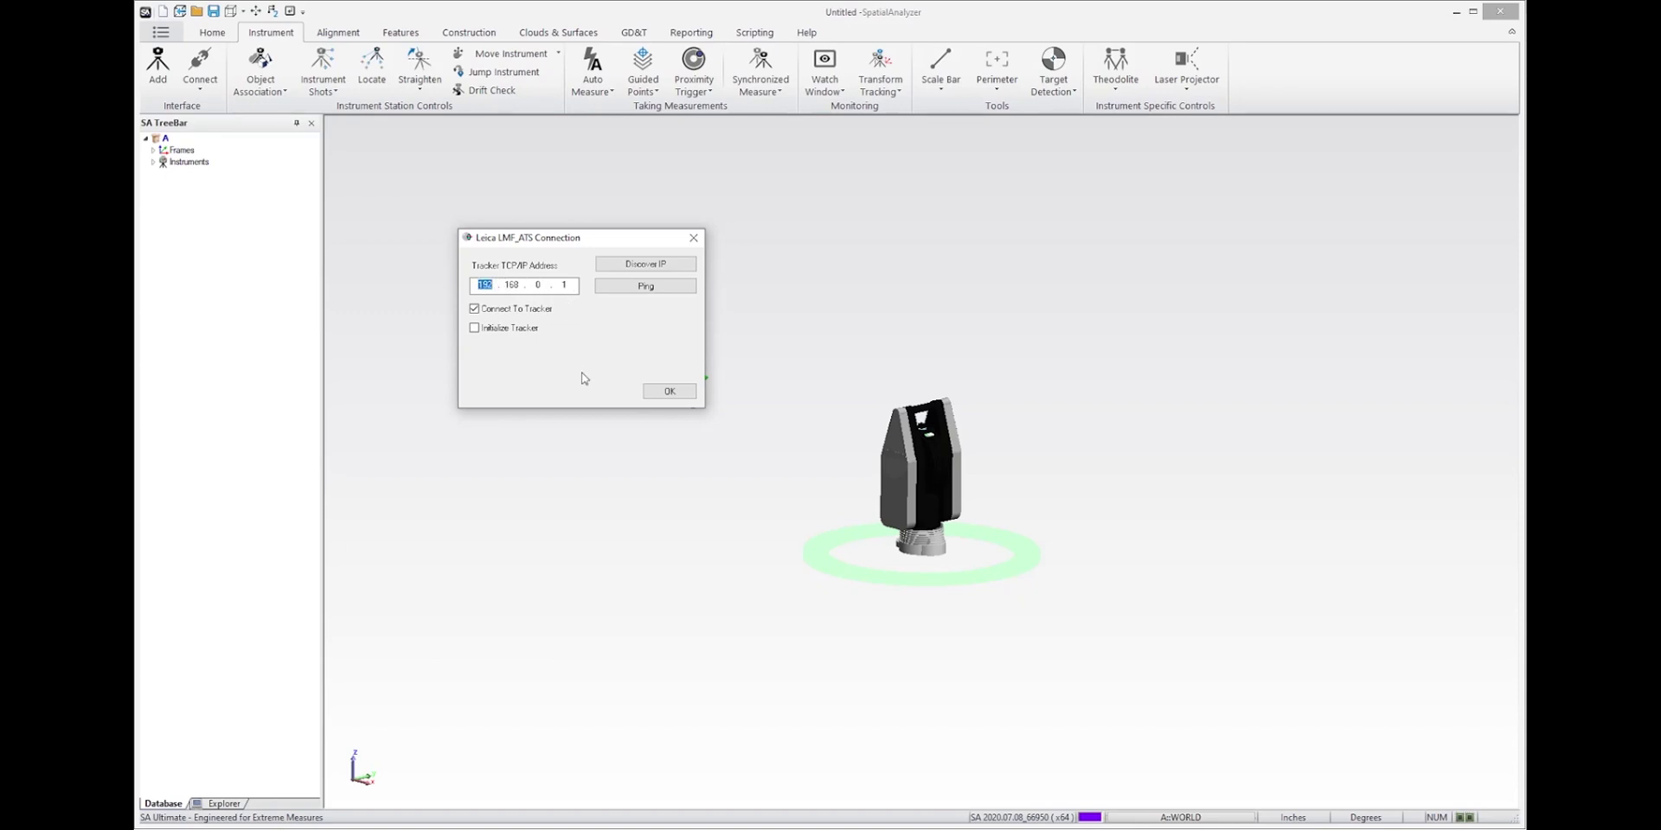
{"action": "left_click", "coordinate": [634, 265]}
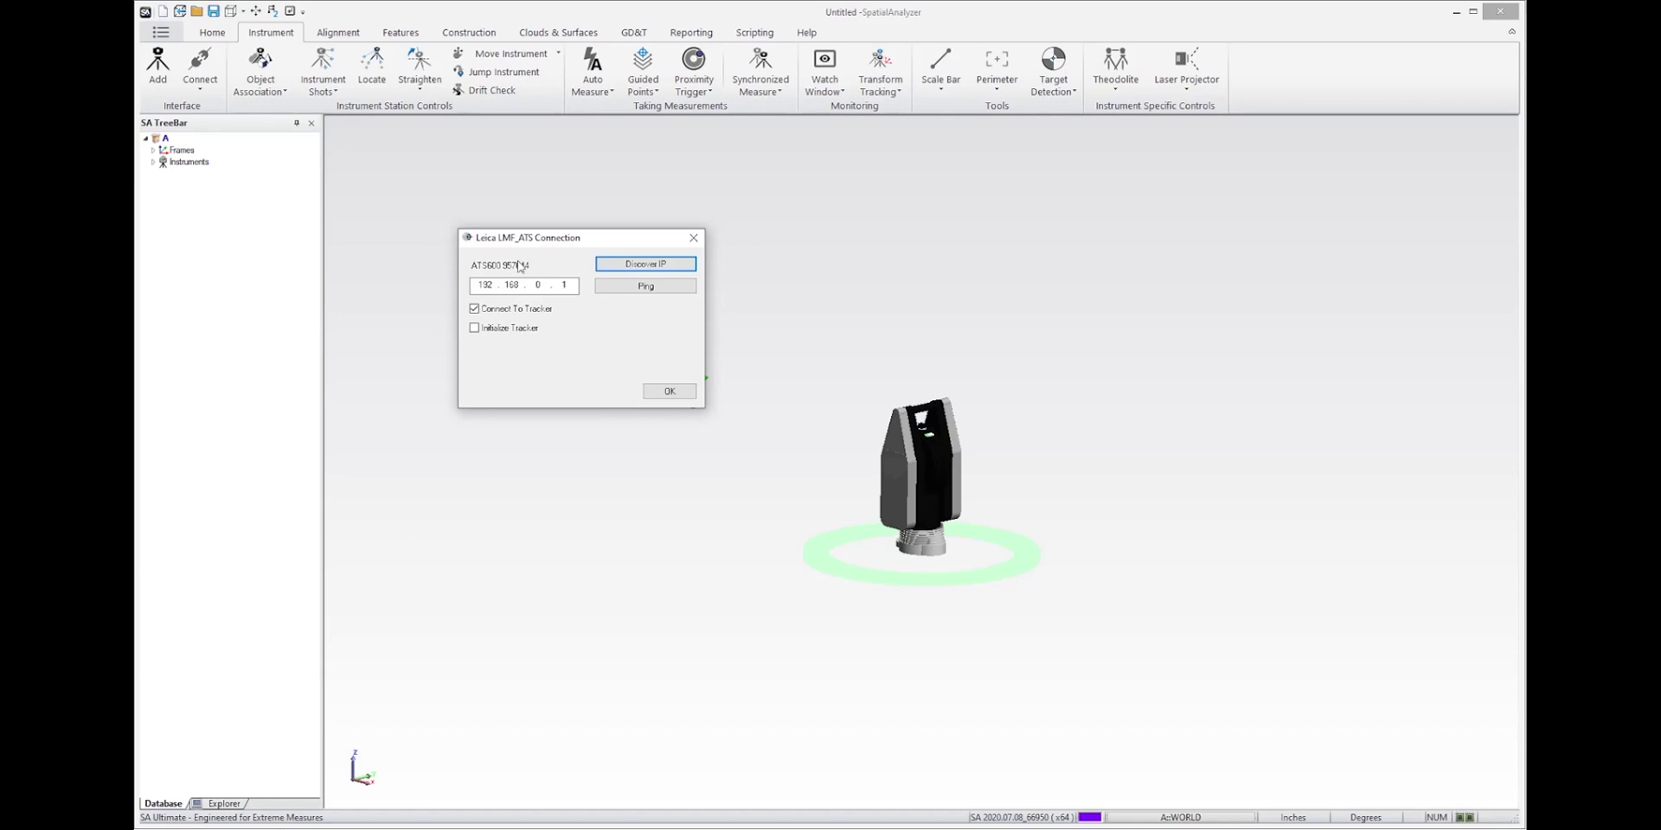
{"action": "left_click", "coordinate": [669, 391]}
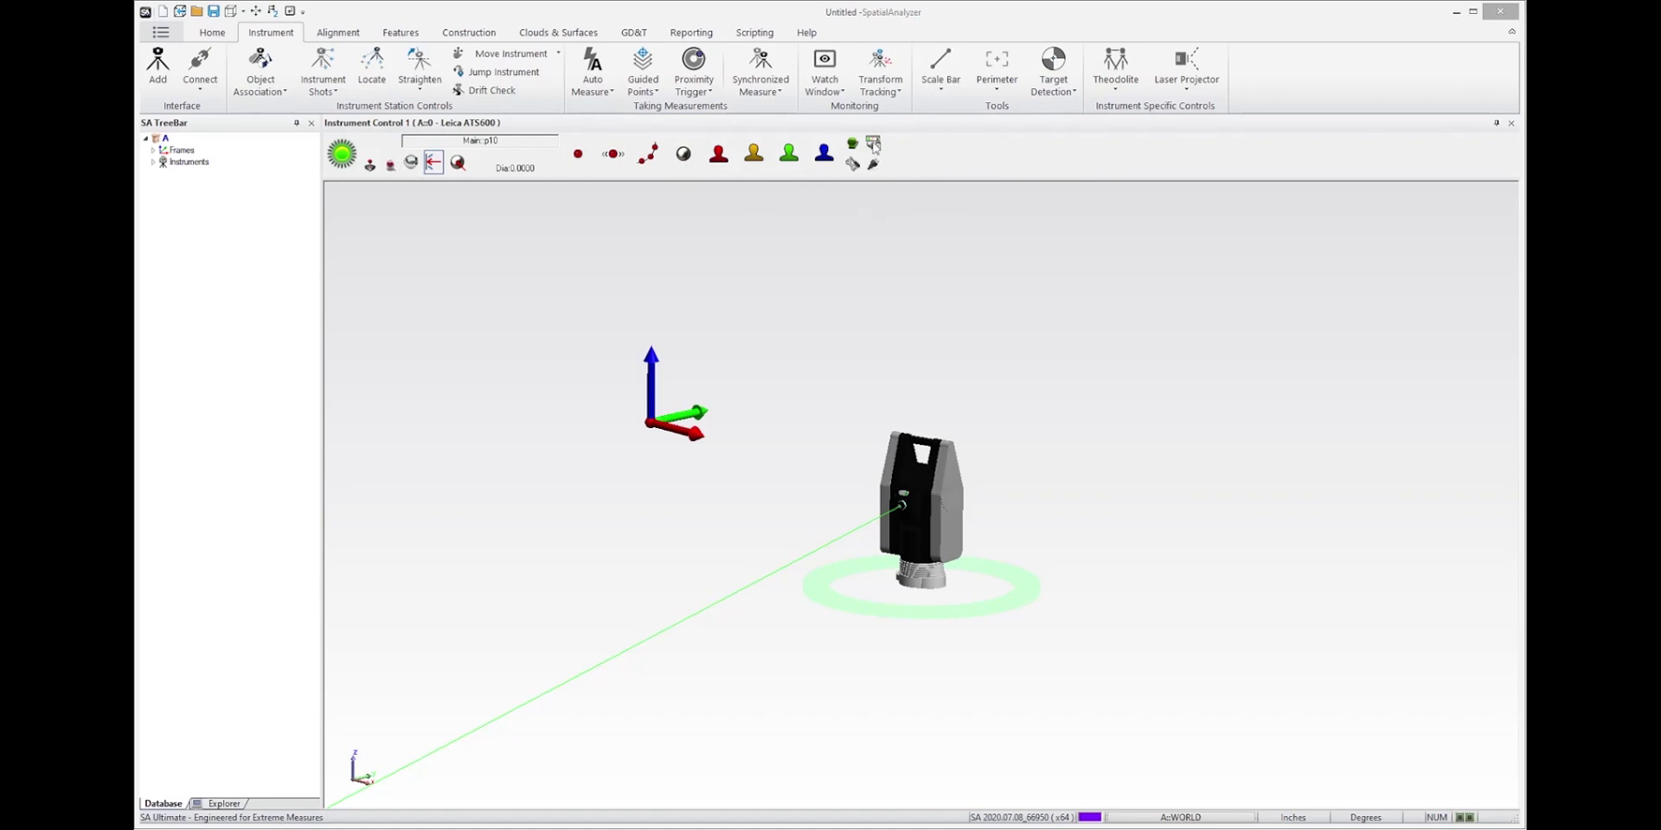
{"action": "left_click", "coordinate": [874, 146]}
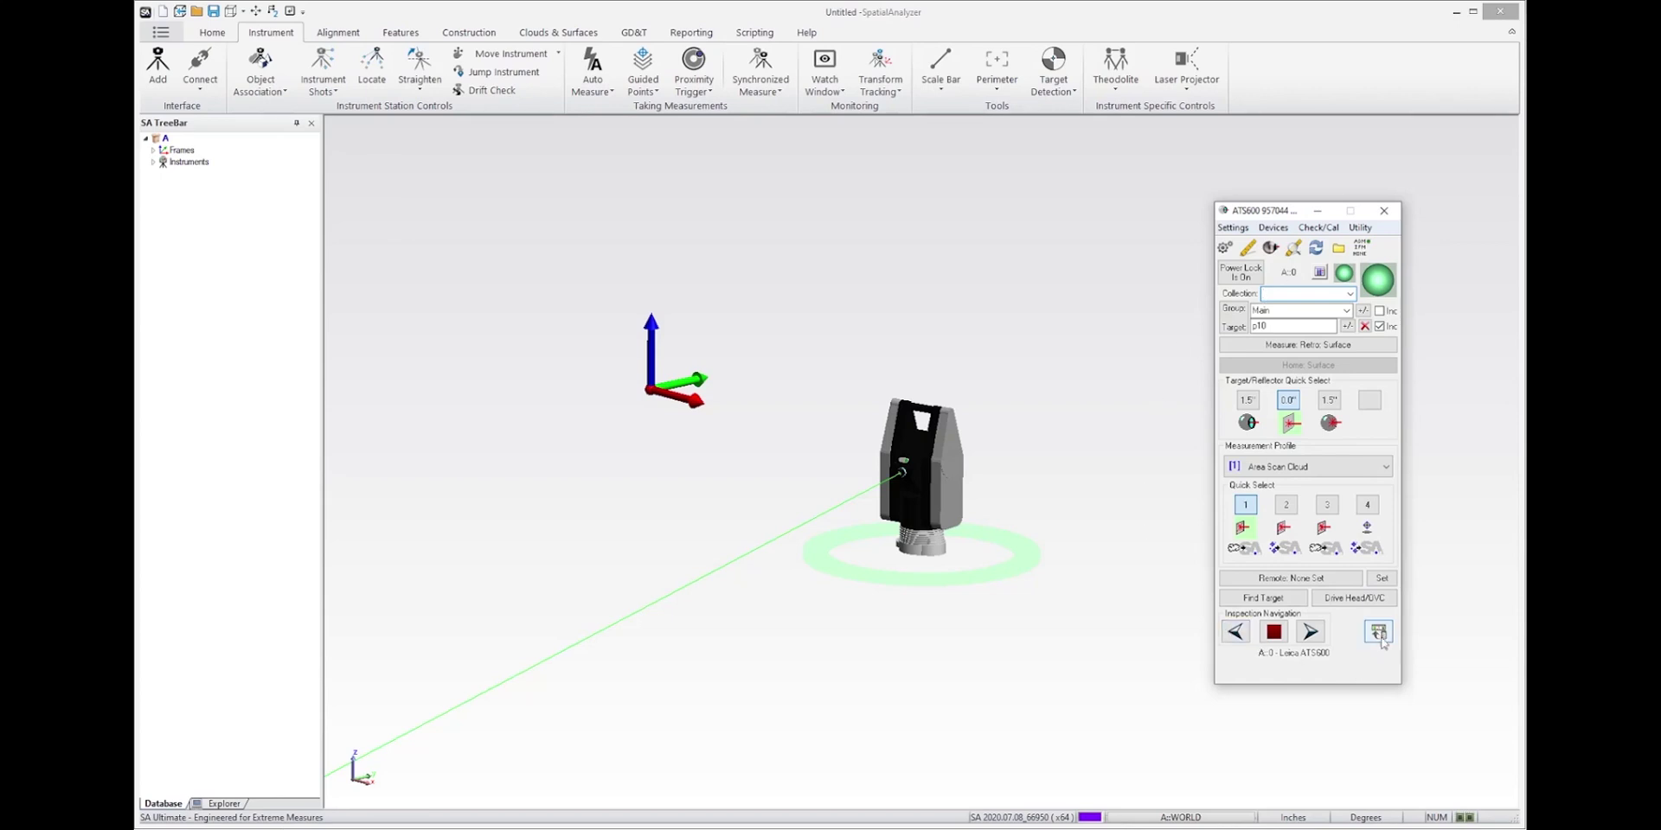
{"action": "left_click", "coordinate": [1379, 636]}
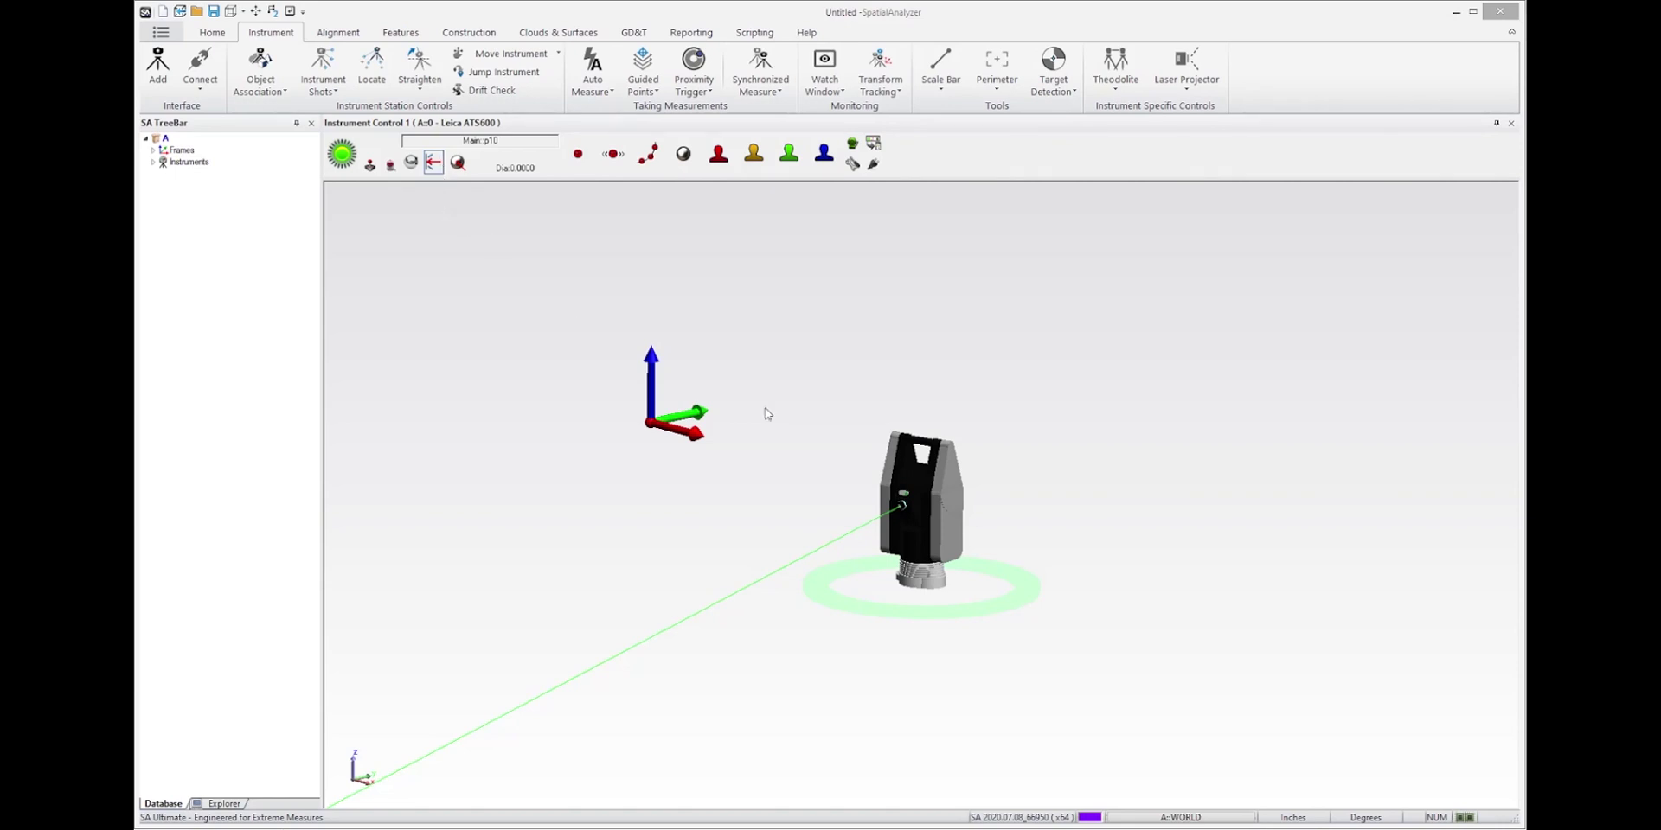
Step: Bring the tracker into view and open its Overview Camera feed with Drive Beam
{"action": "scroll", "coordinate": [968, 417], "scroll_direction": "down", "scroll_amount": 2}
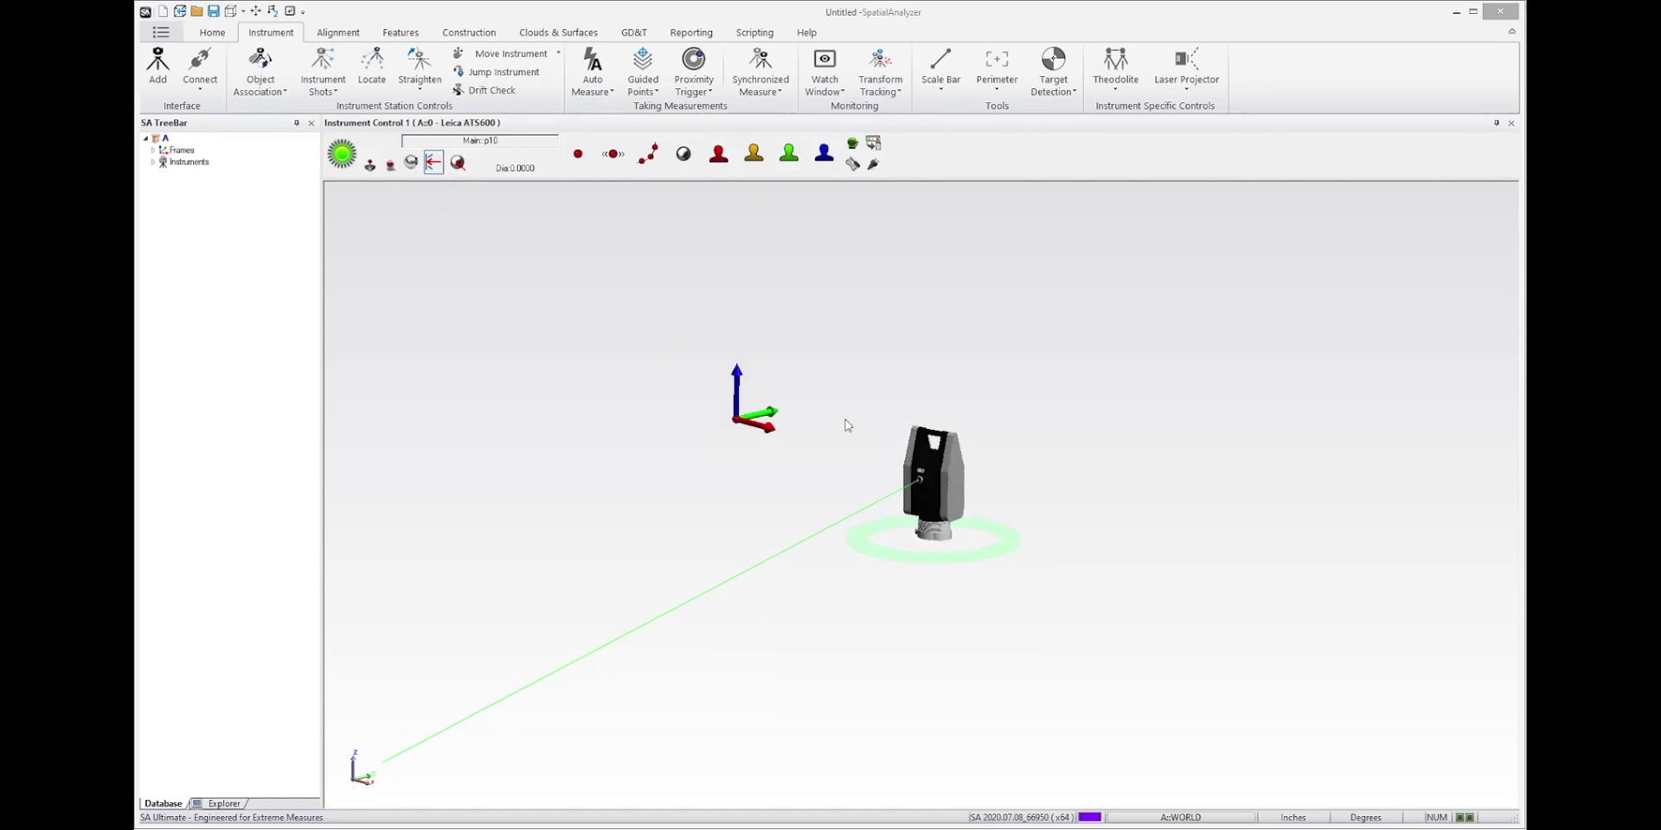
{"action": "scroll", "coordinate": [821, 420], "scroll_direction": "down", "scroll_amount": 1}
{"action": "right_click_drag", "start_coordinate": [817, 426], "coordinate": [733, 450]}
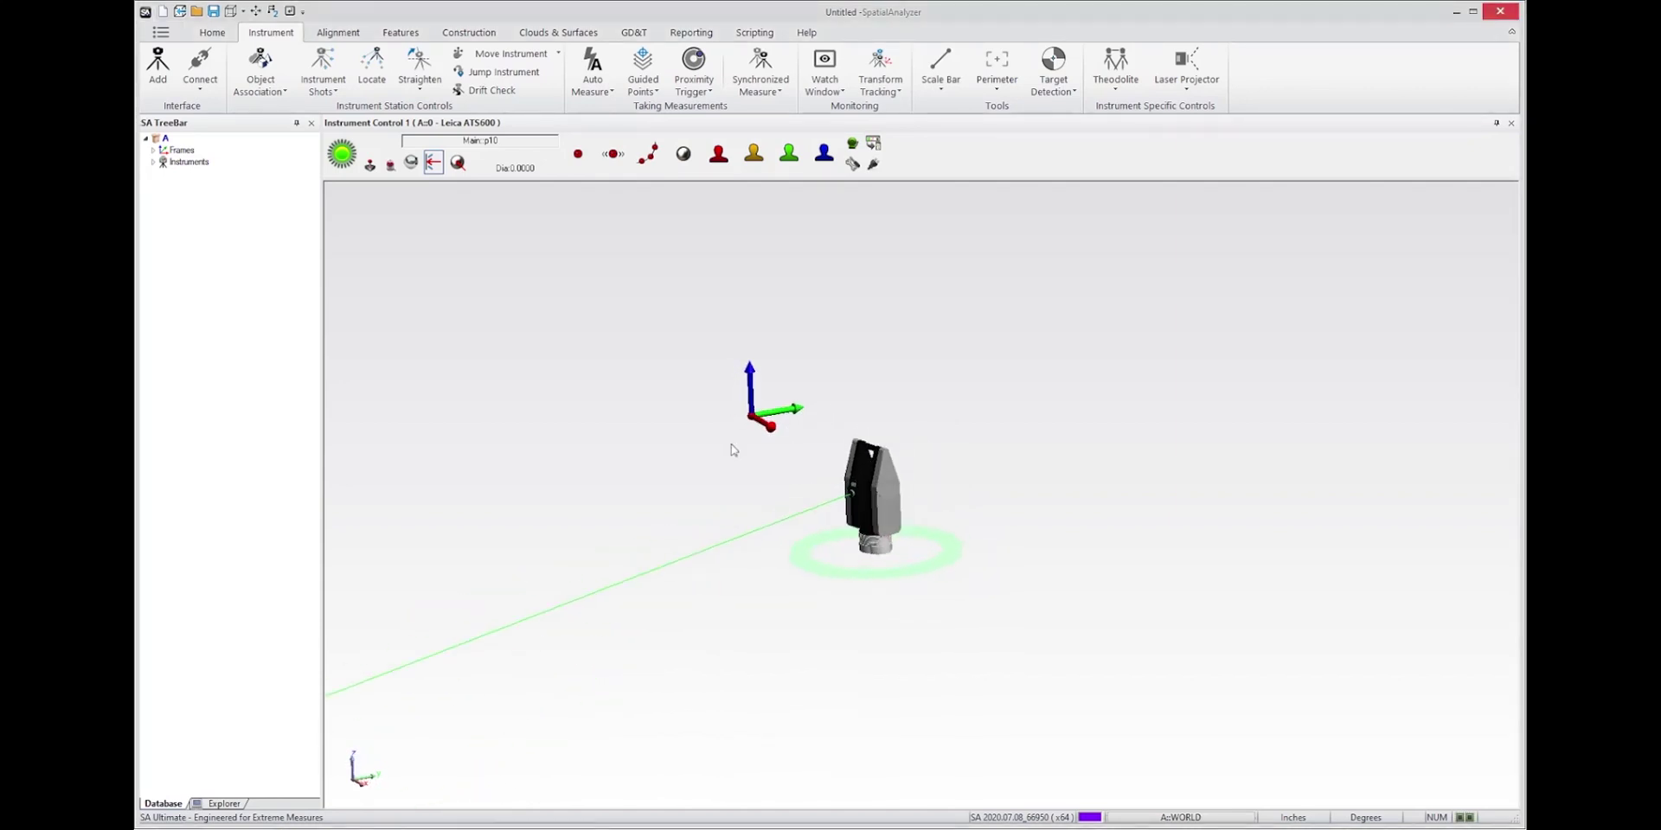
{"action": "left_click", "coordinate": [370, 165]}
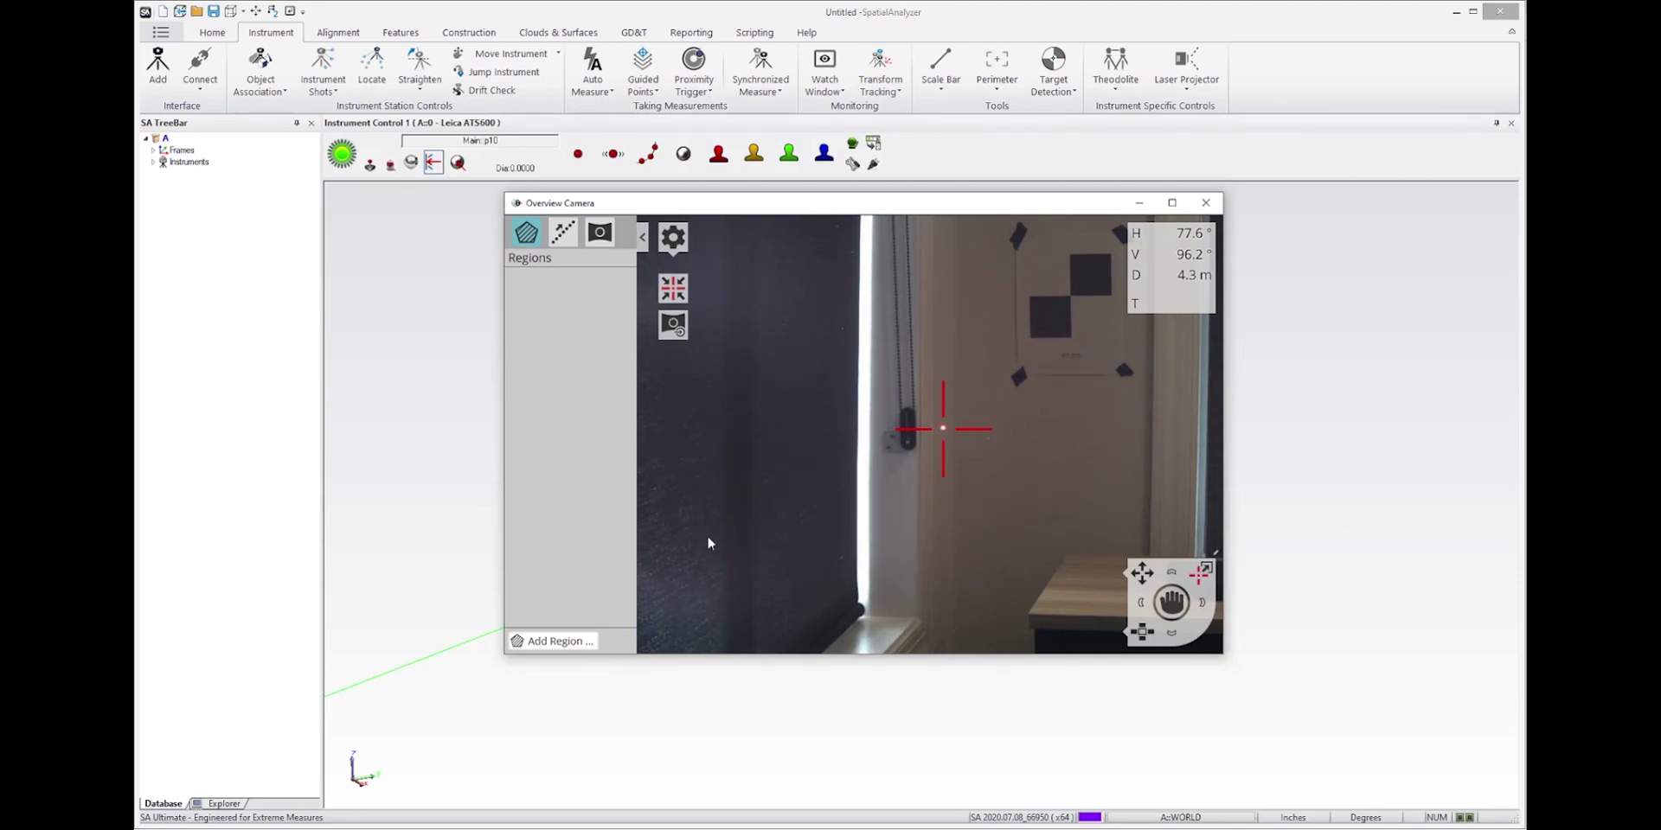
Step: Outline the checkered target board with a four-corner polygon to create scan Region 1
{"action": "left_click", "coordinate": [563, 232]}
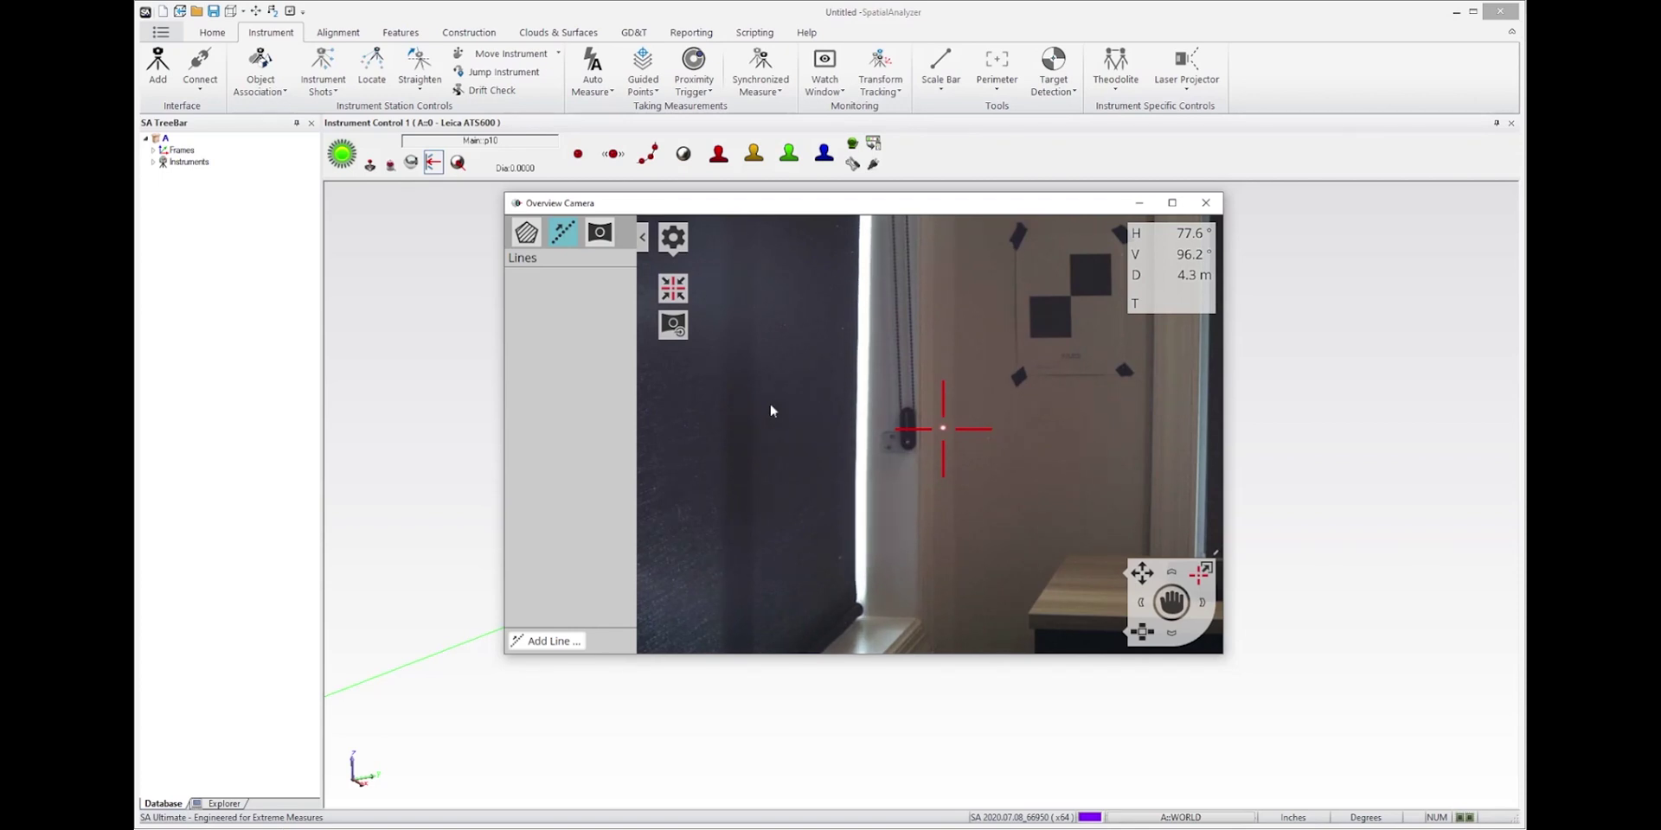
{"action": "left_click", "coordinate": [526, 232]}
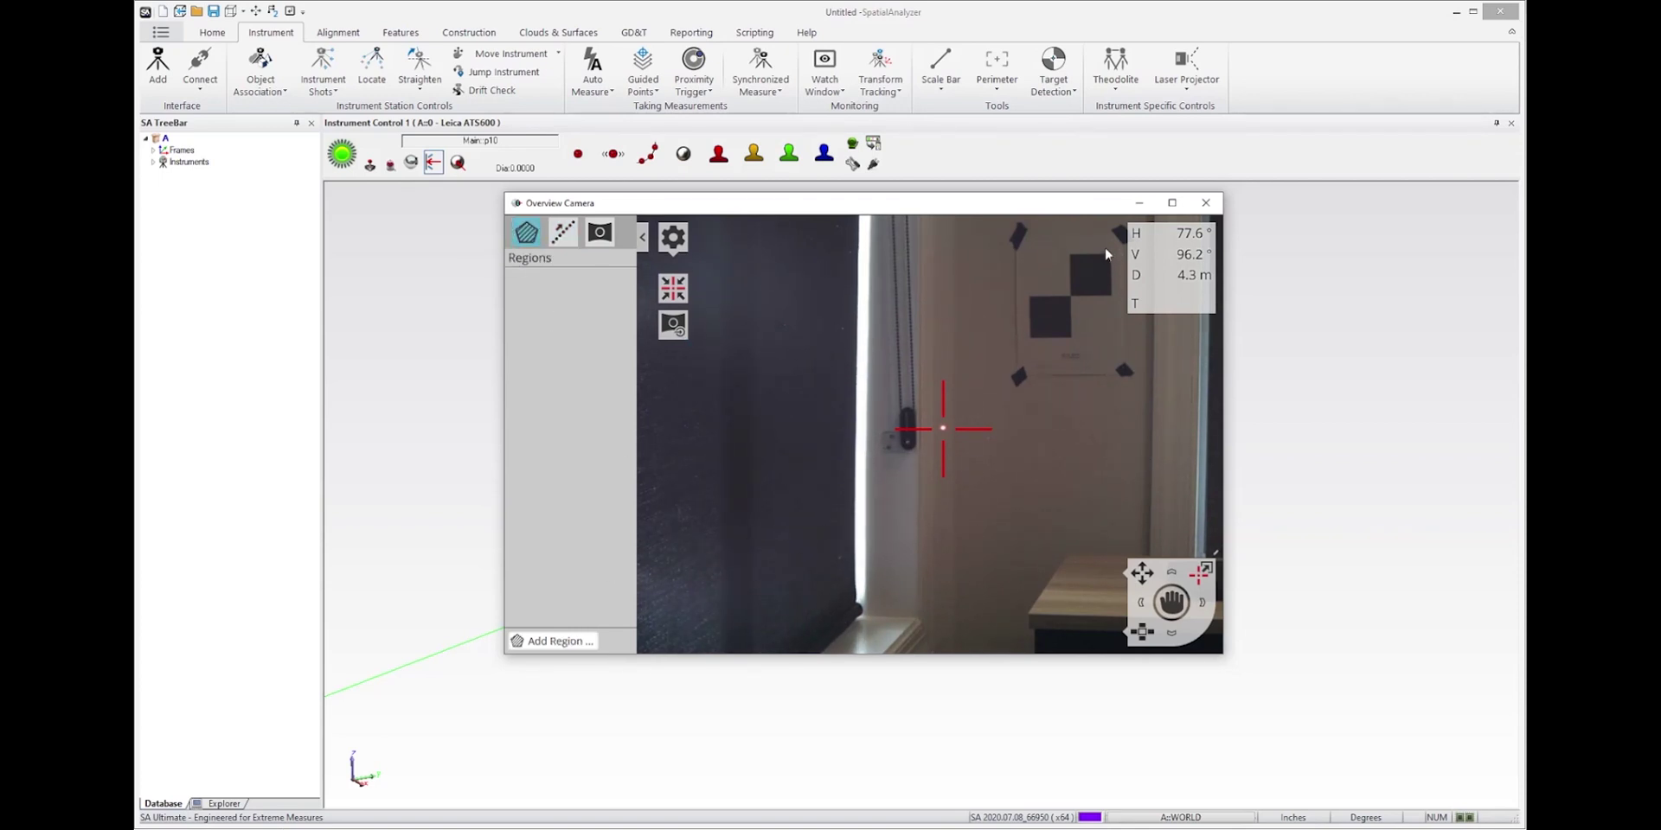
{"action": "left_click", "coordinate": [560, 645]}
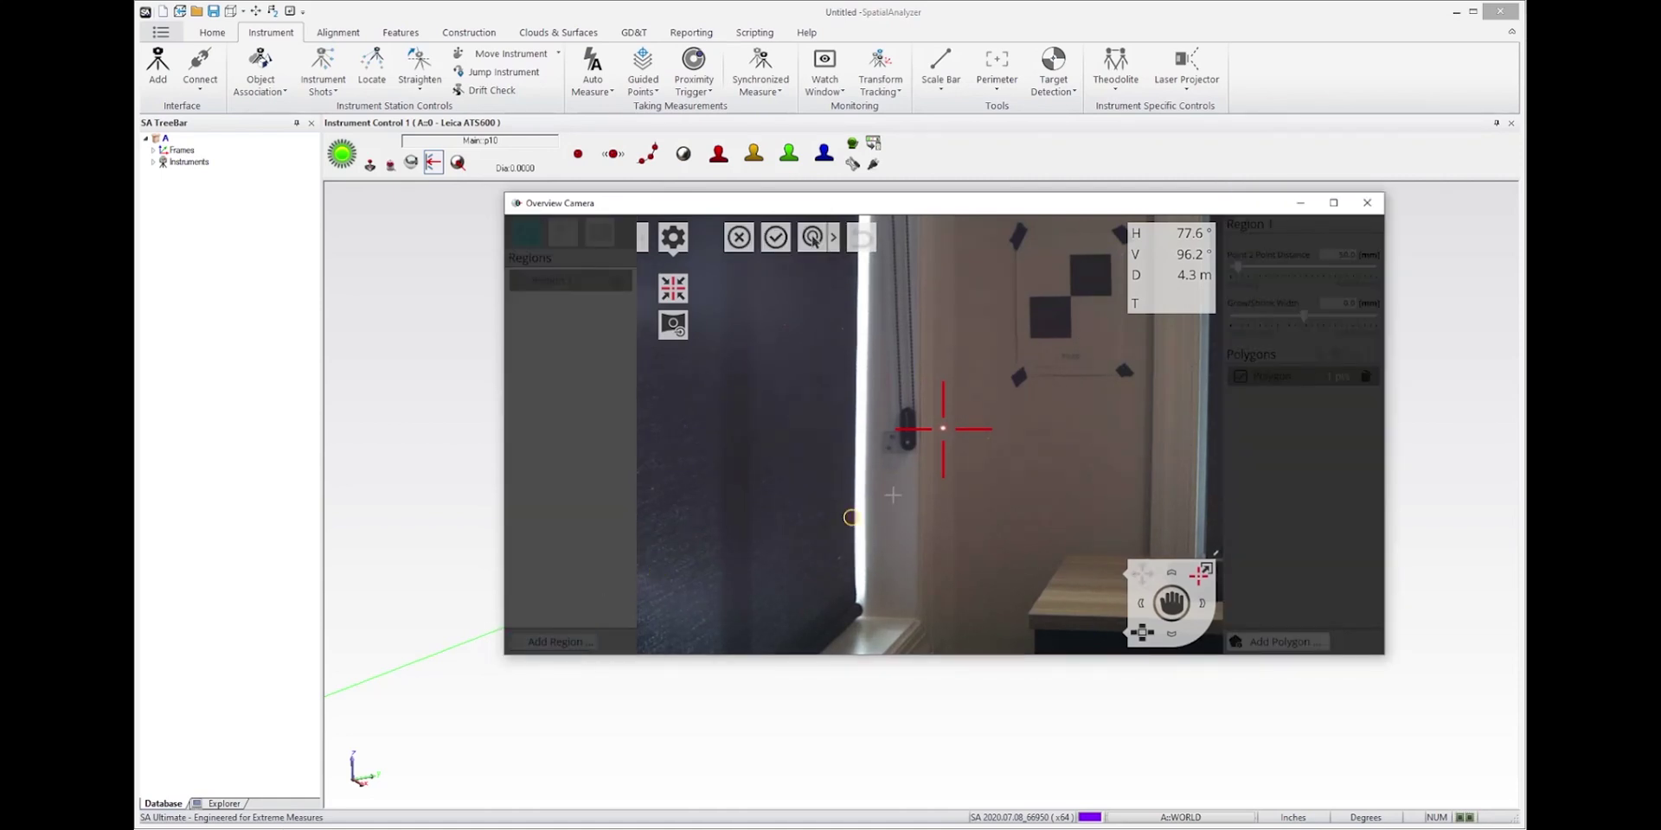
{"action": "left_click", "coordinate": [996, 400]}
{"action": "left_click", "coordinate": [1003, 236]}
{"action": "left_click", "coordinate": [1135, 231]}
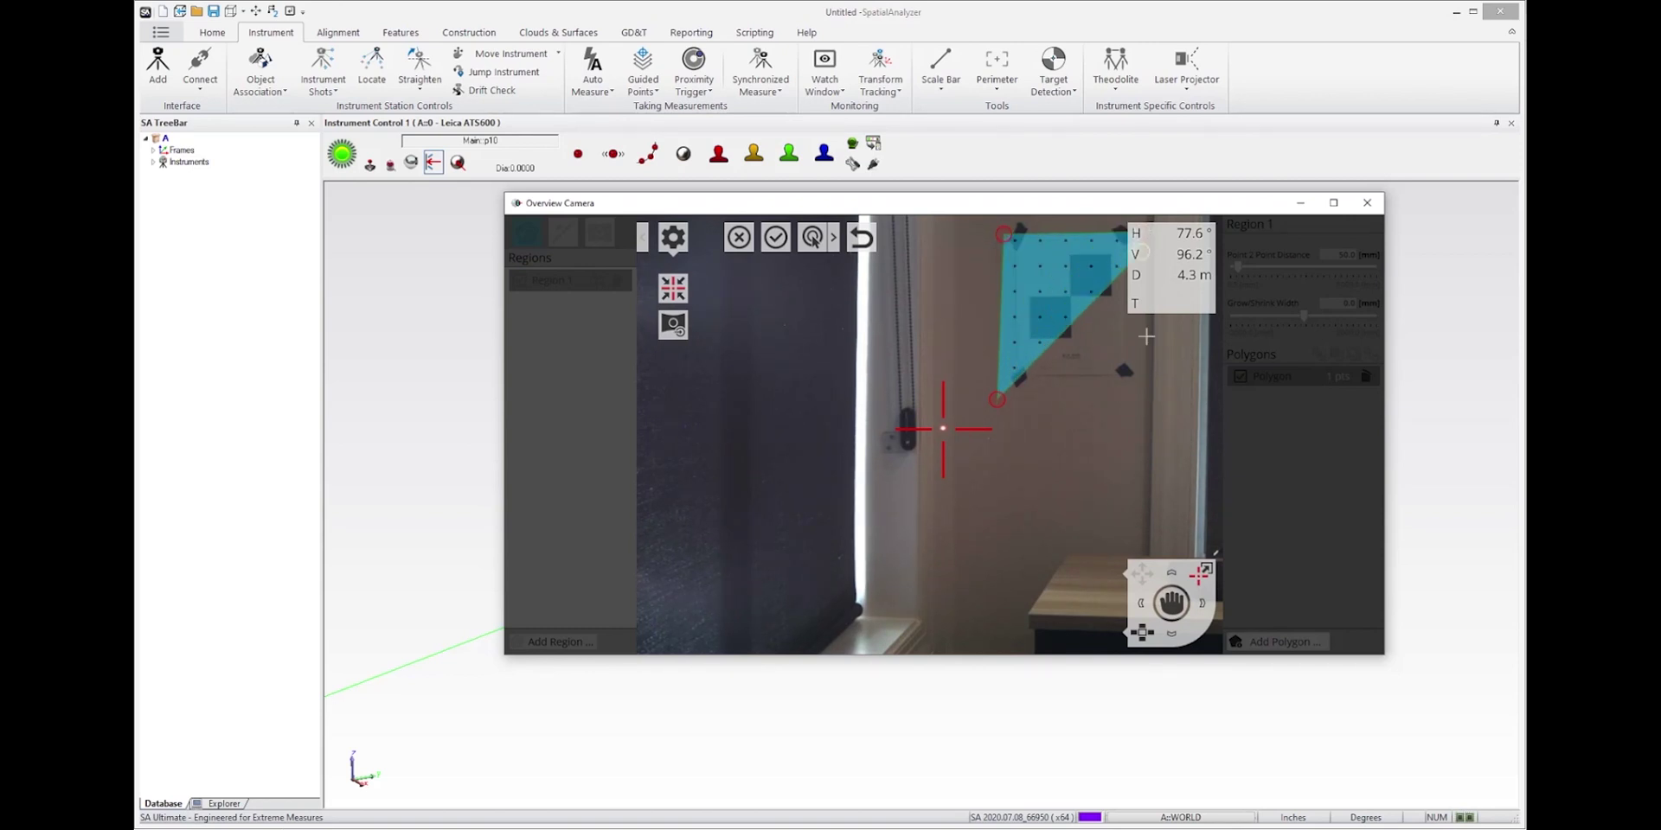
{"action": "left_click", "coordinate": [1144, 398]}
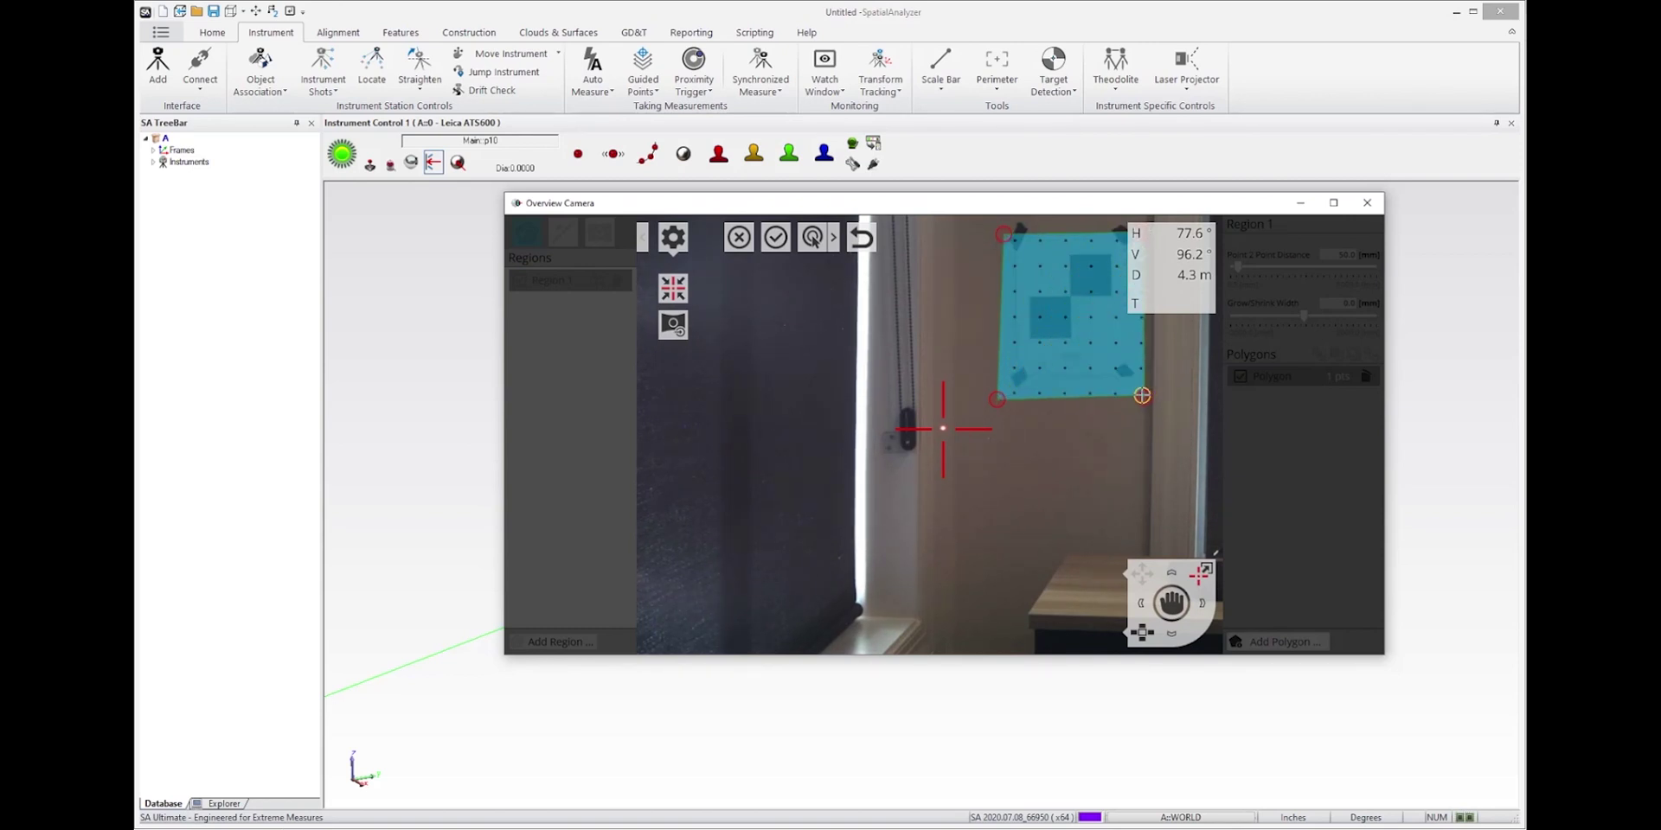
{"action": "right_click", "coordinate": [1061, 423]}
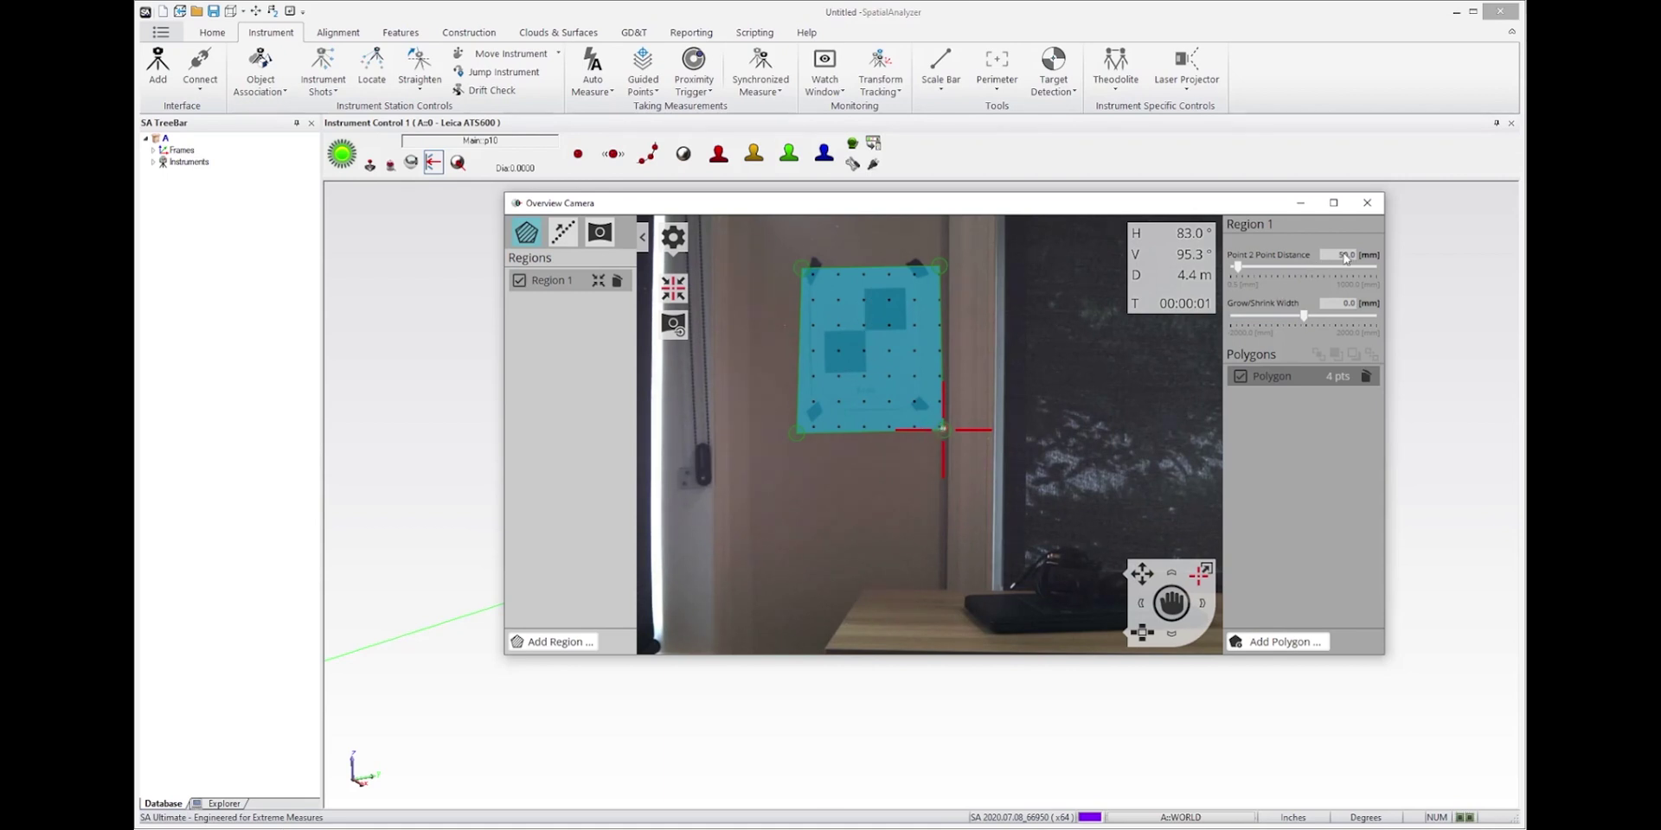
Step: Set Region 1's point-to-point distance to 4.8 mm and aim the tracker into the region
{"action": "left_click_drag", "start_coordinate": [1238, 264], "coordinate": [1231, 273]}
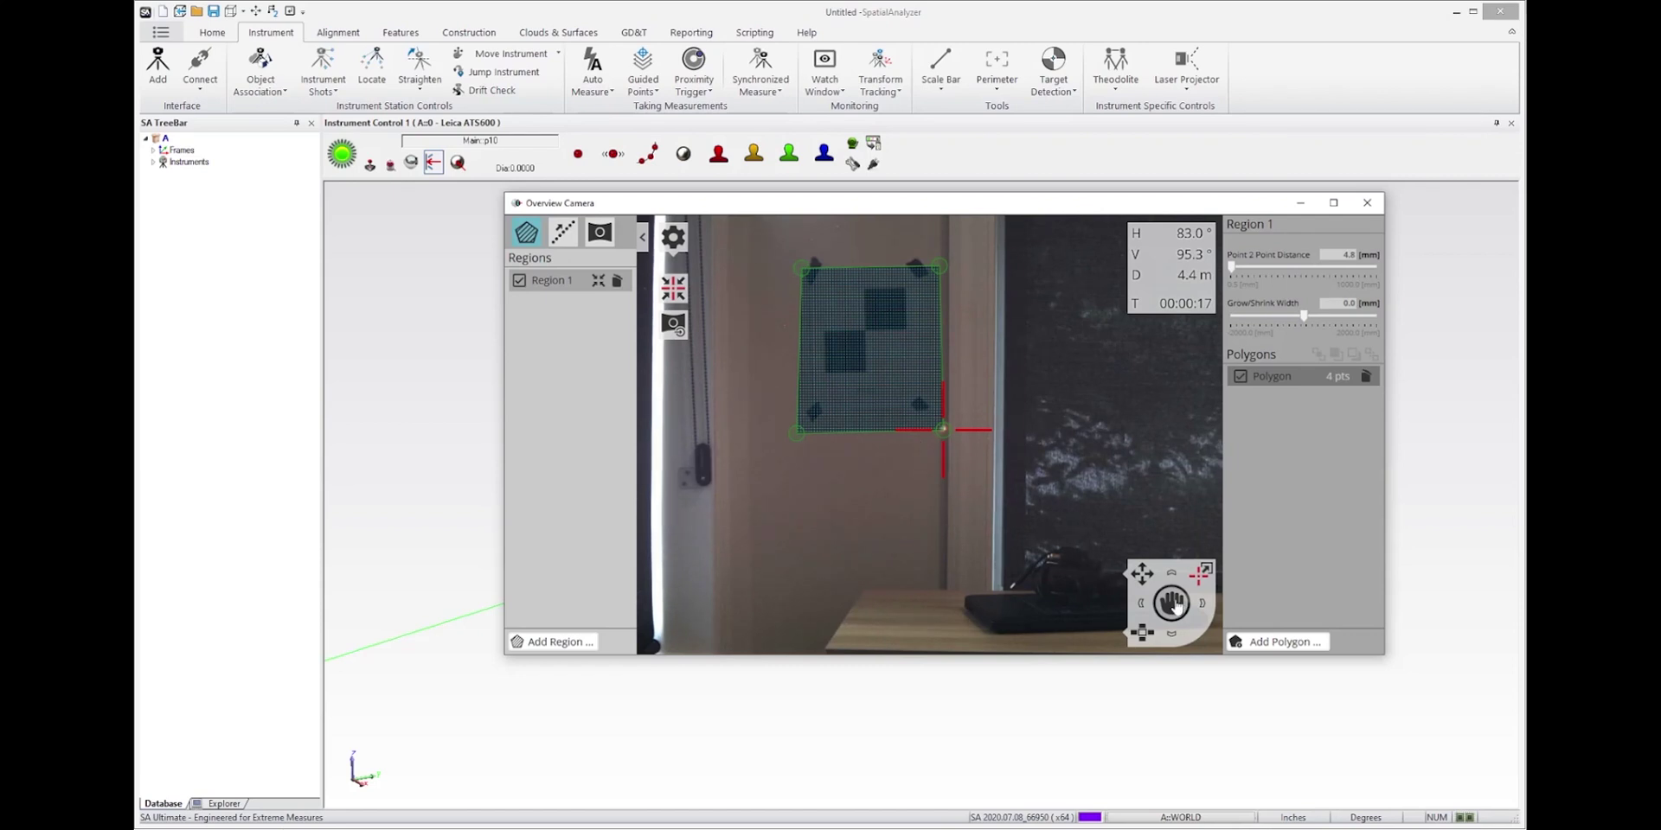
{"action": "left_click_drag", "start_coordinate": [1172, 603], "coordinate": [1185, 568]}
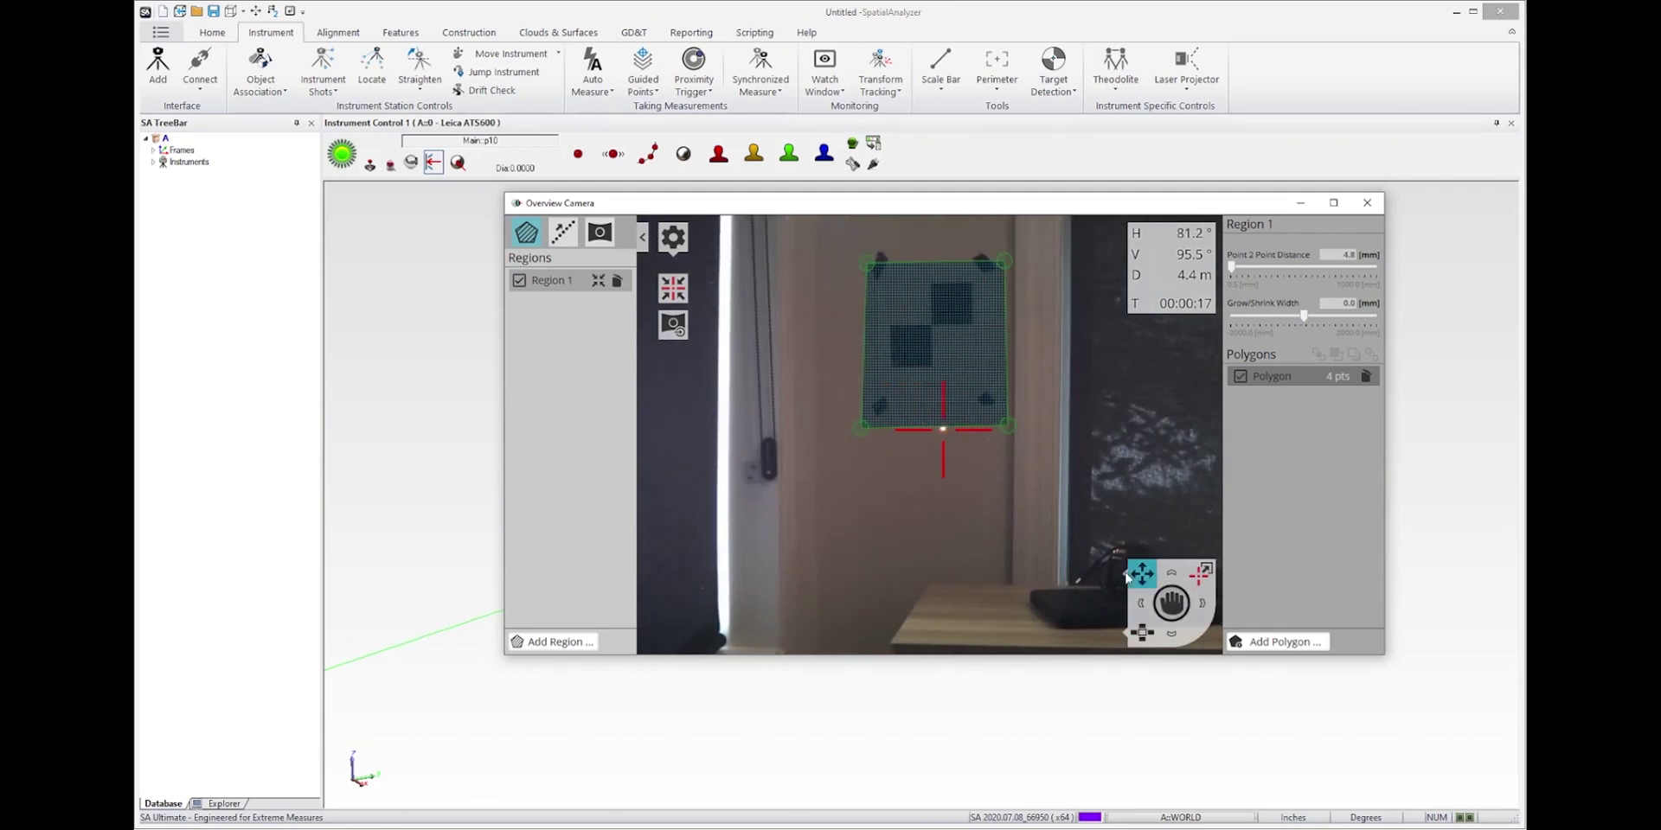
Step: Use 'Position to mouse click and measure' to measure points around the wall target
{"action": "mouse_move", "coordinate": [1128, 578]}
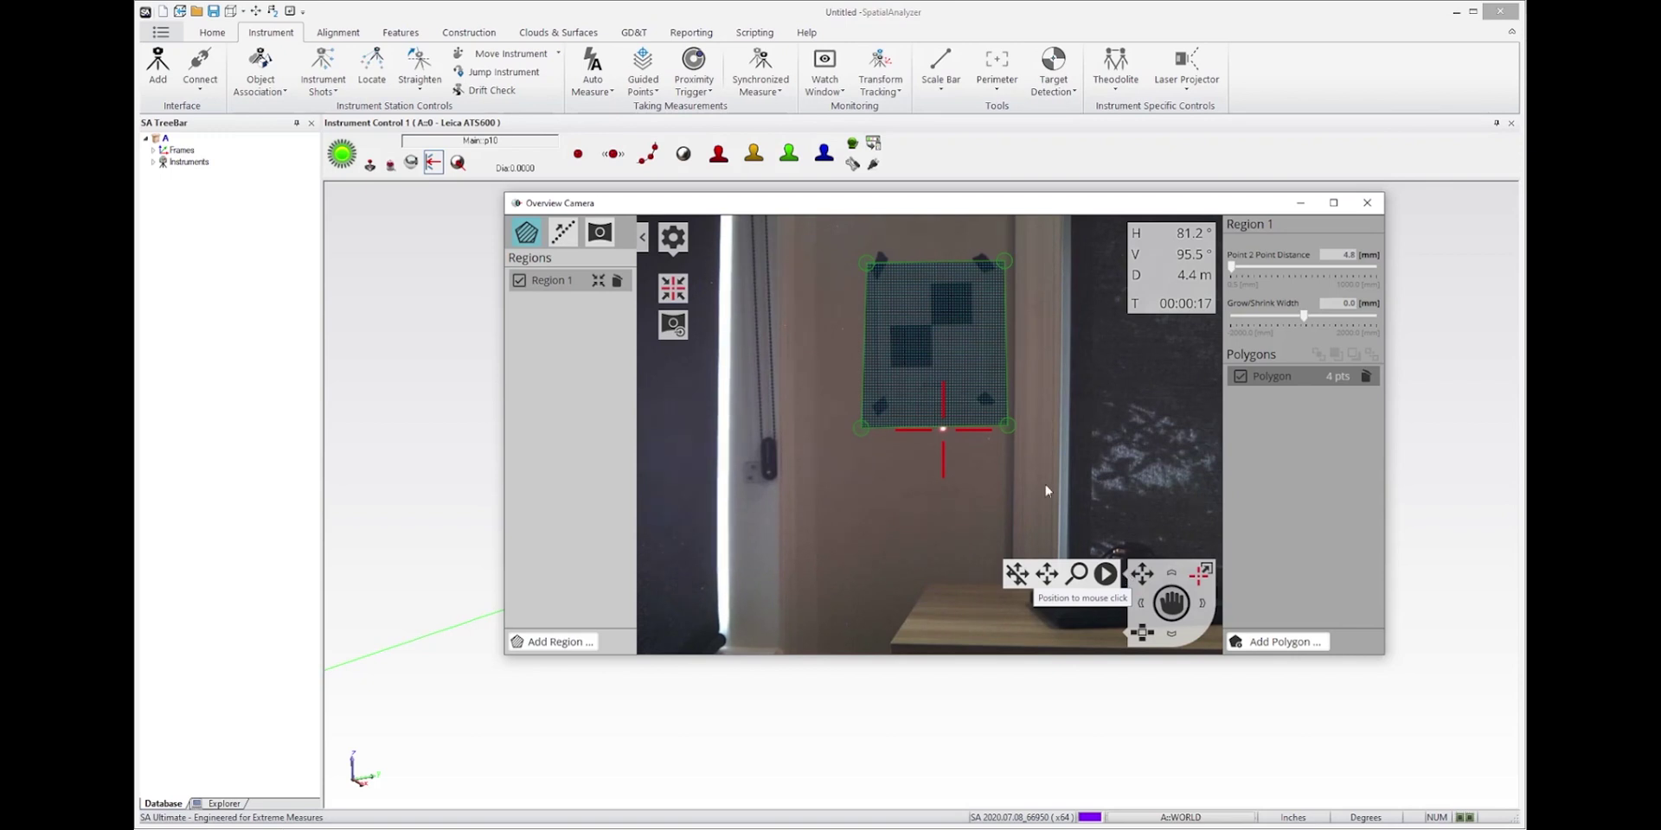
{"action": "left_click", "coordinate": [1108, 575]}
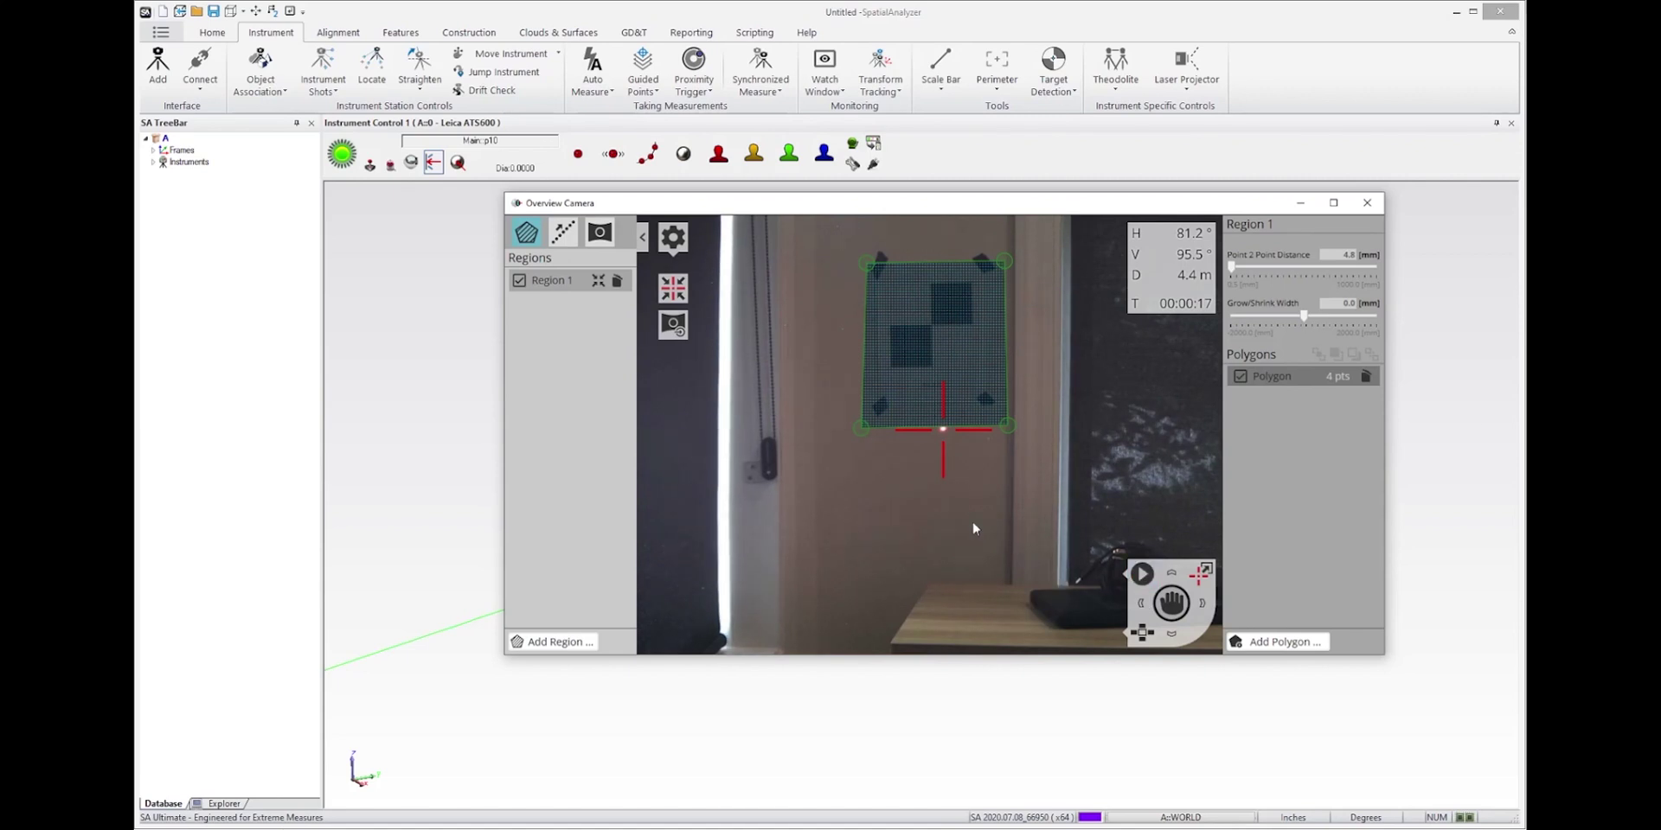
{"action": "left_click", "coordinate": [863, 443]}
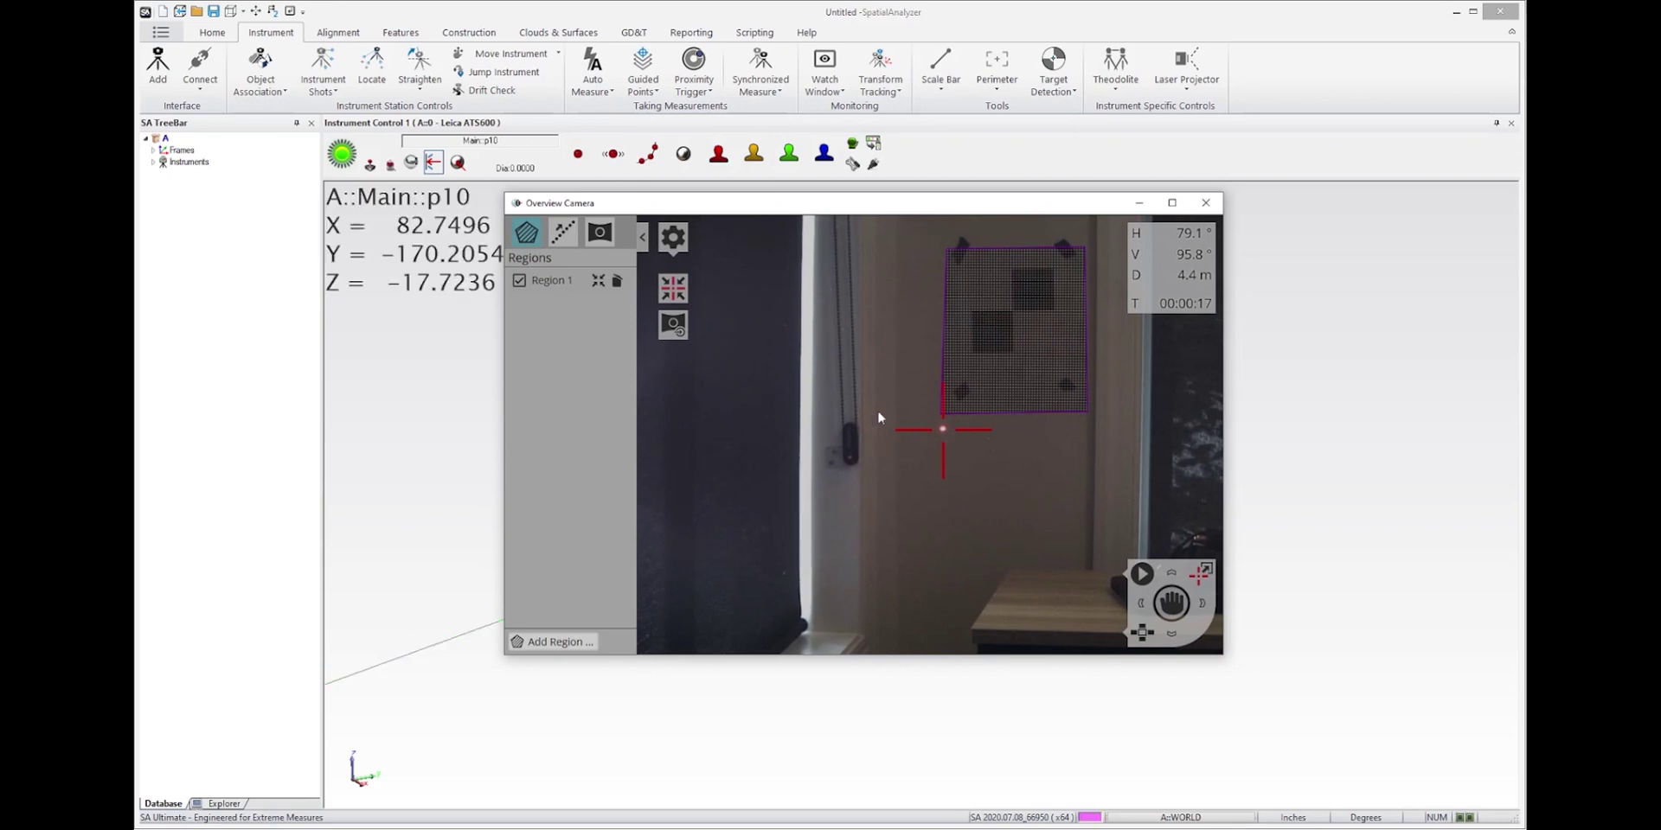
{"action": "left_click", "coordinate": [934, 238]}
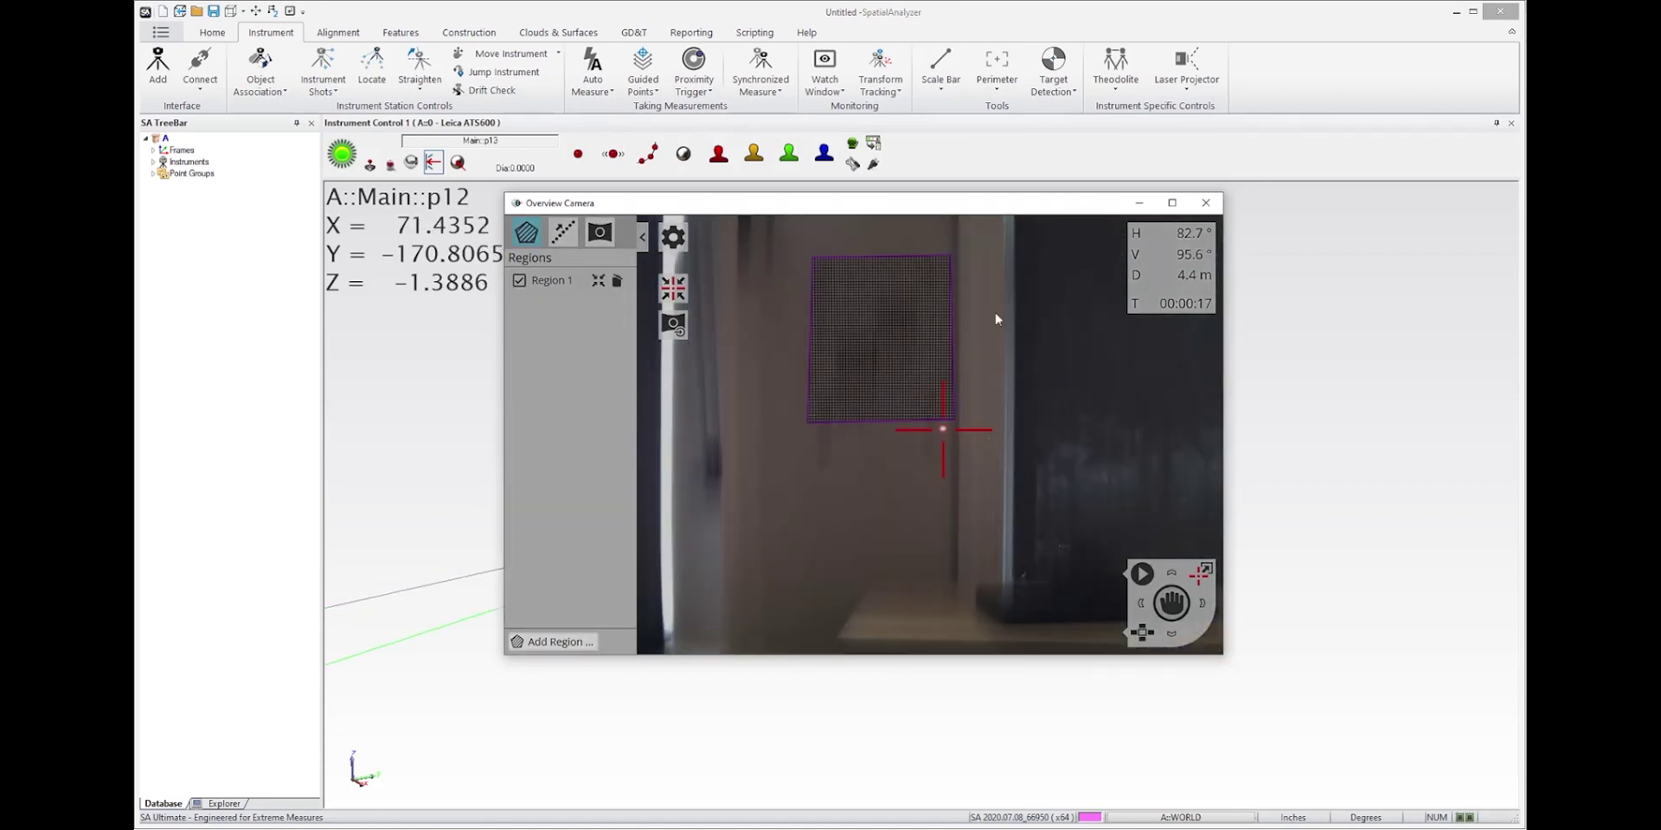
Step: Move the Overview Camera window aside and orbit to show the measured points
{"action": "left_click_drag", "start_coordinate": [923, 204], "coordinate": [1178, 235]}
{"action": "left_click", "coordinate": [597, 415]}
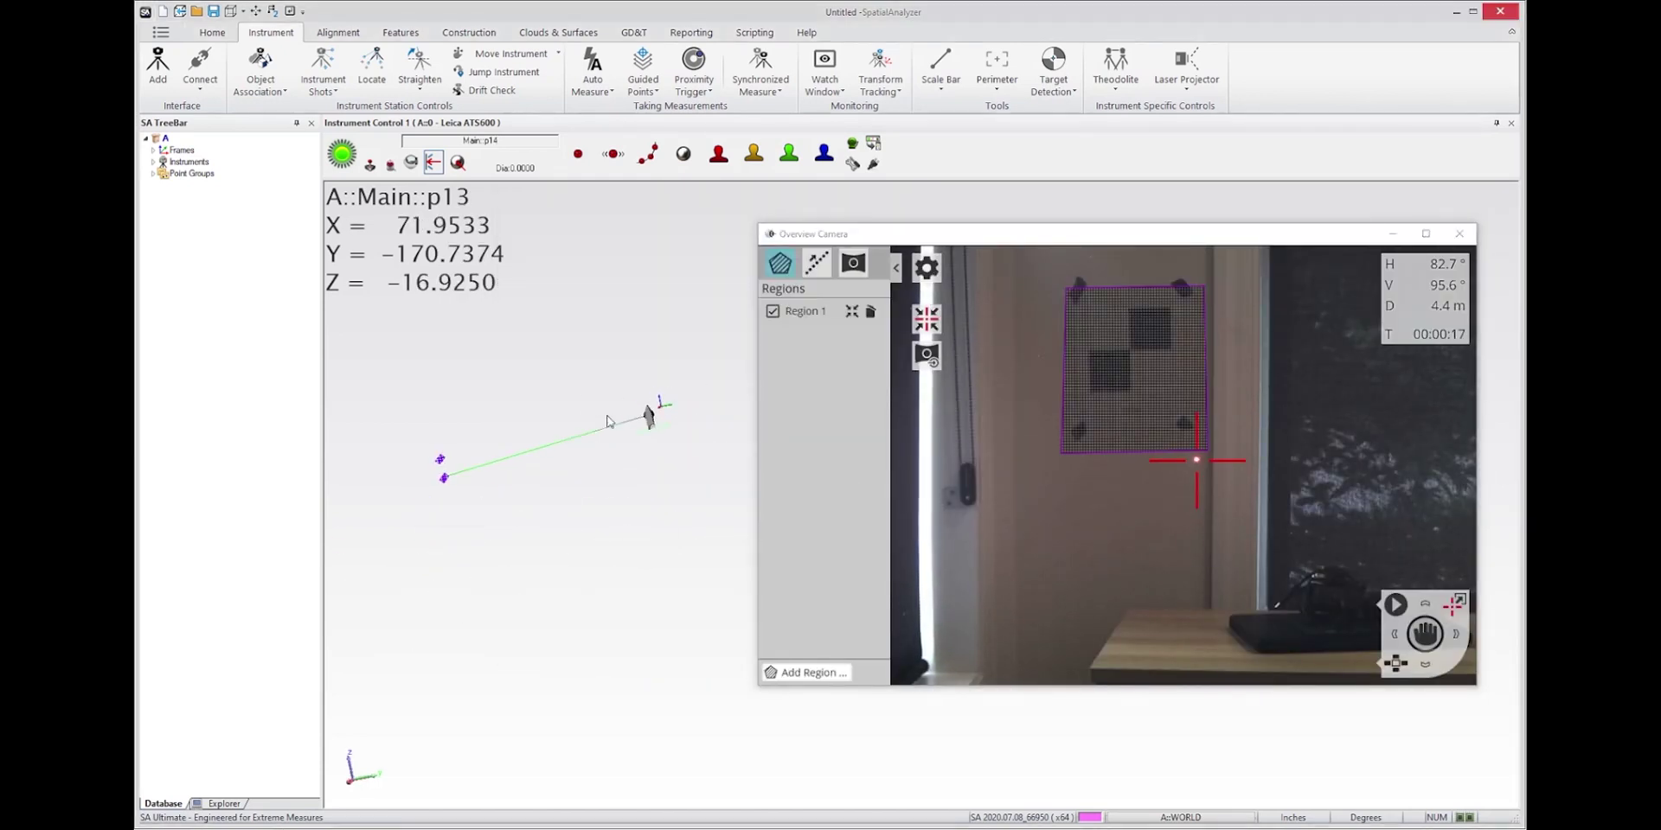
{"action": "right_click_drag", "start_coordinate": [608, 423], "coordinate": [605, 371]}
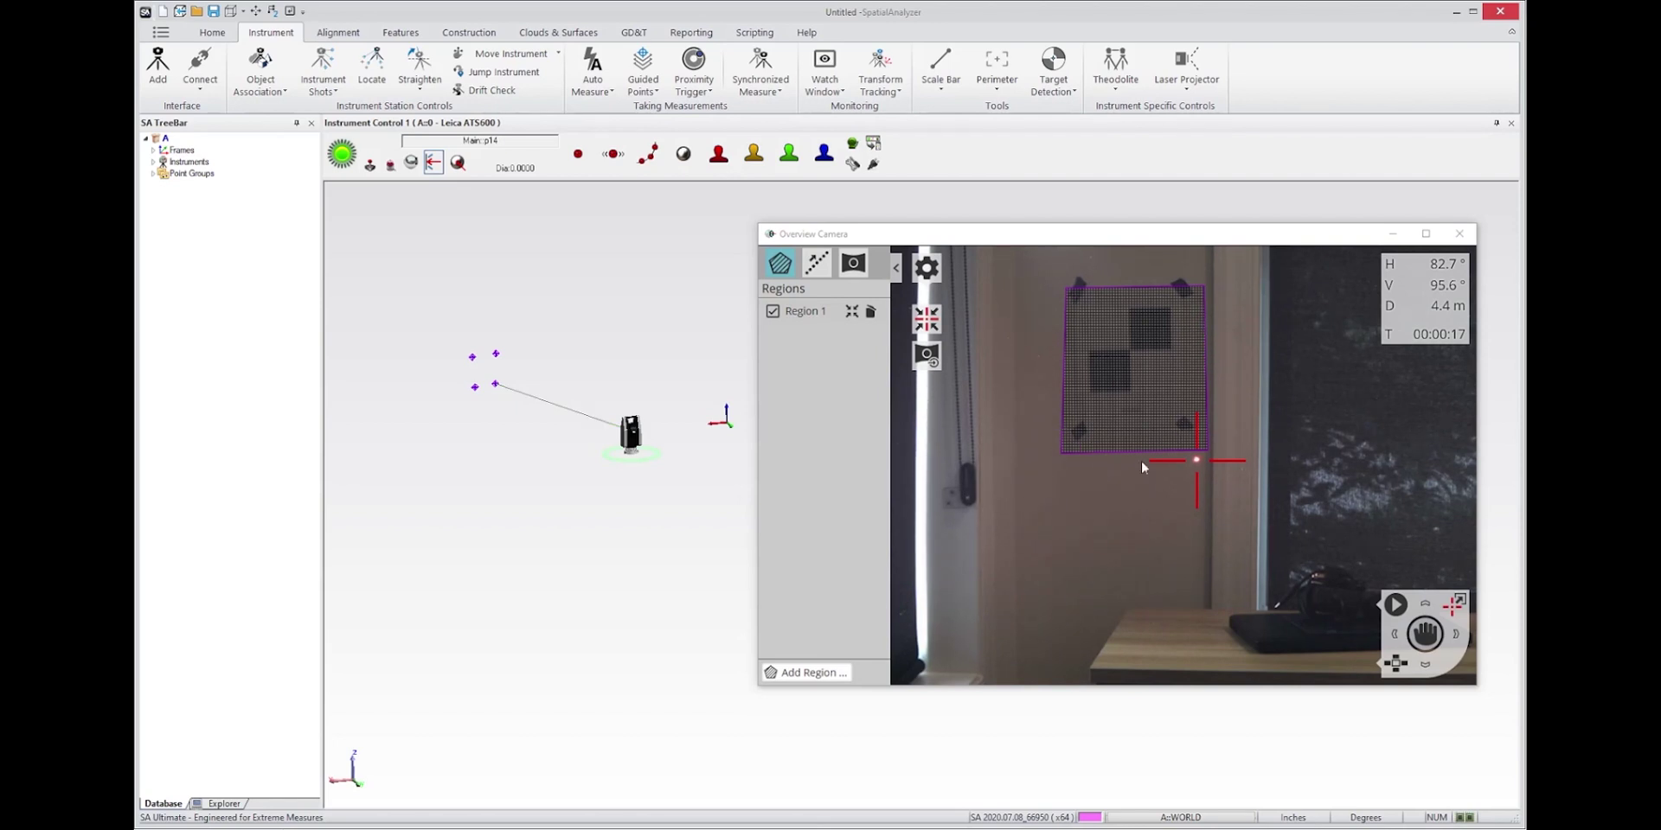
Step: Close the Overview Camera, run an OVC Scan of Region 1, and zoom onto the scanned target
{"action": "left_click", "coordinate": [1459, 234]}
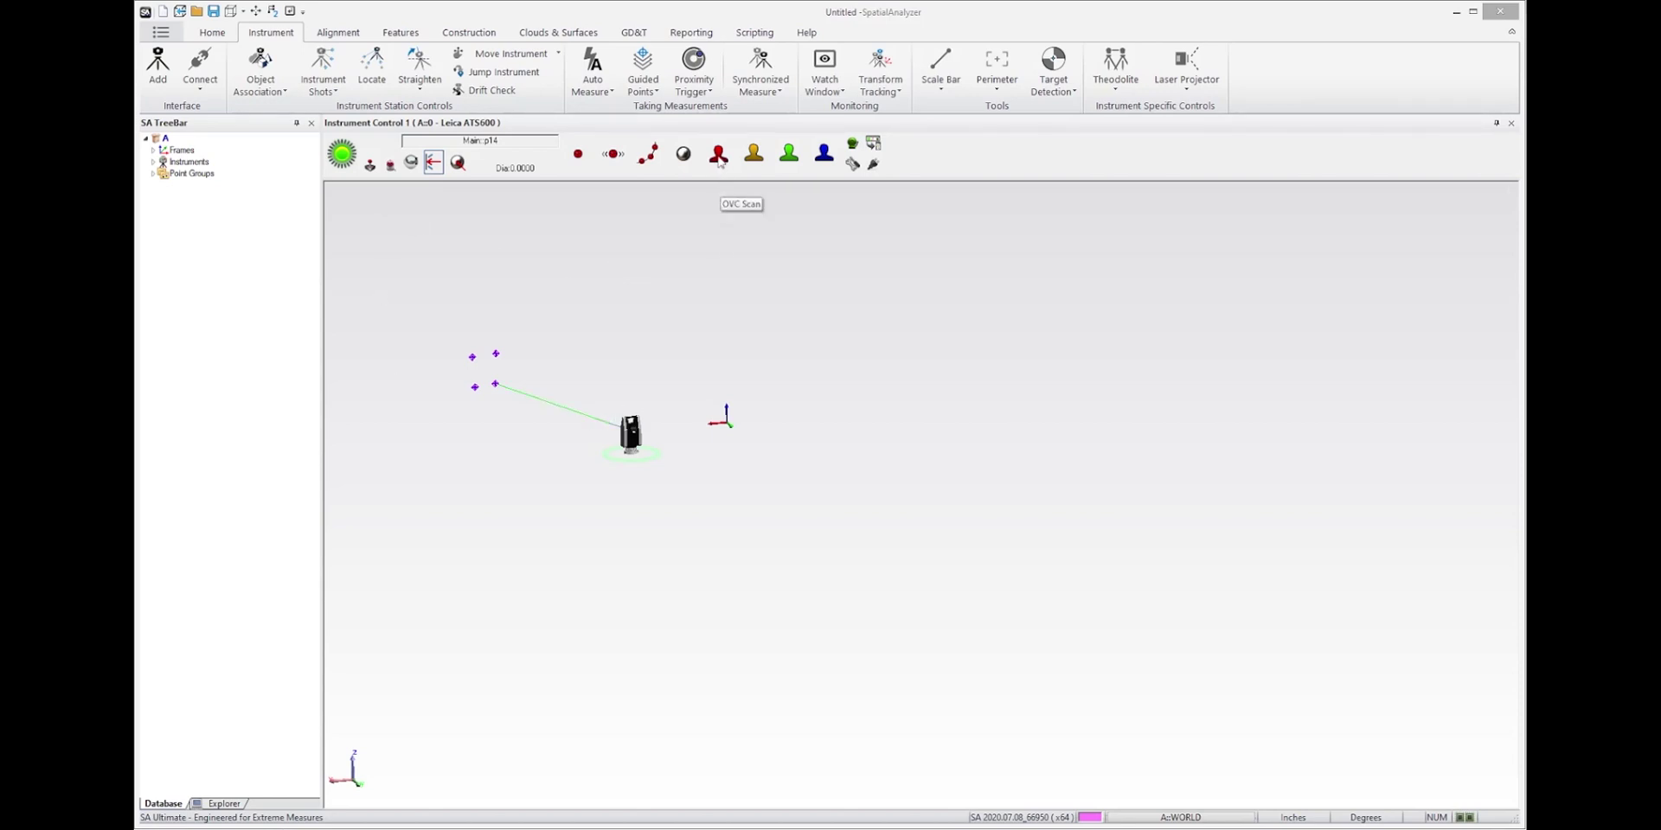
{"action": "left_click", "coordinate": [719, 157]}
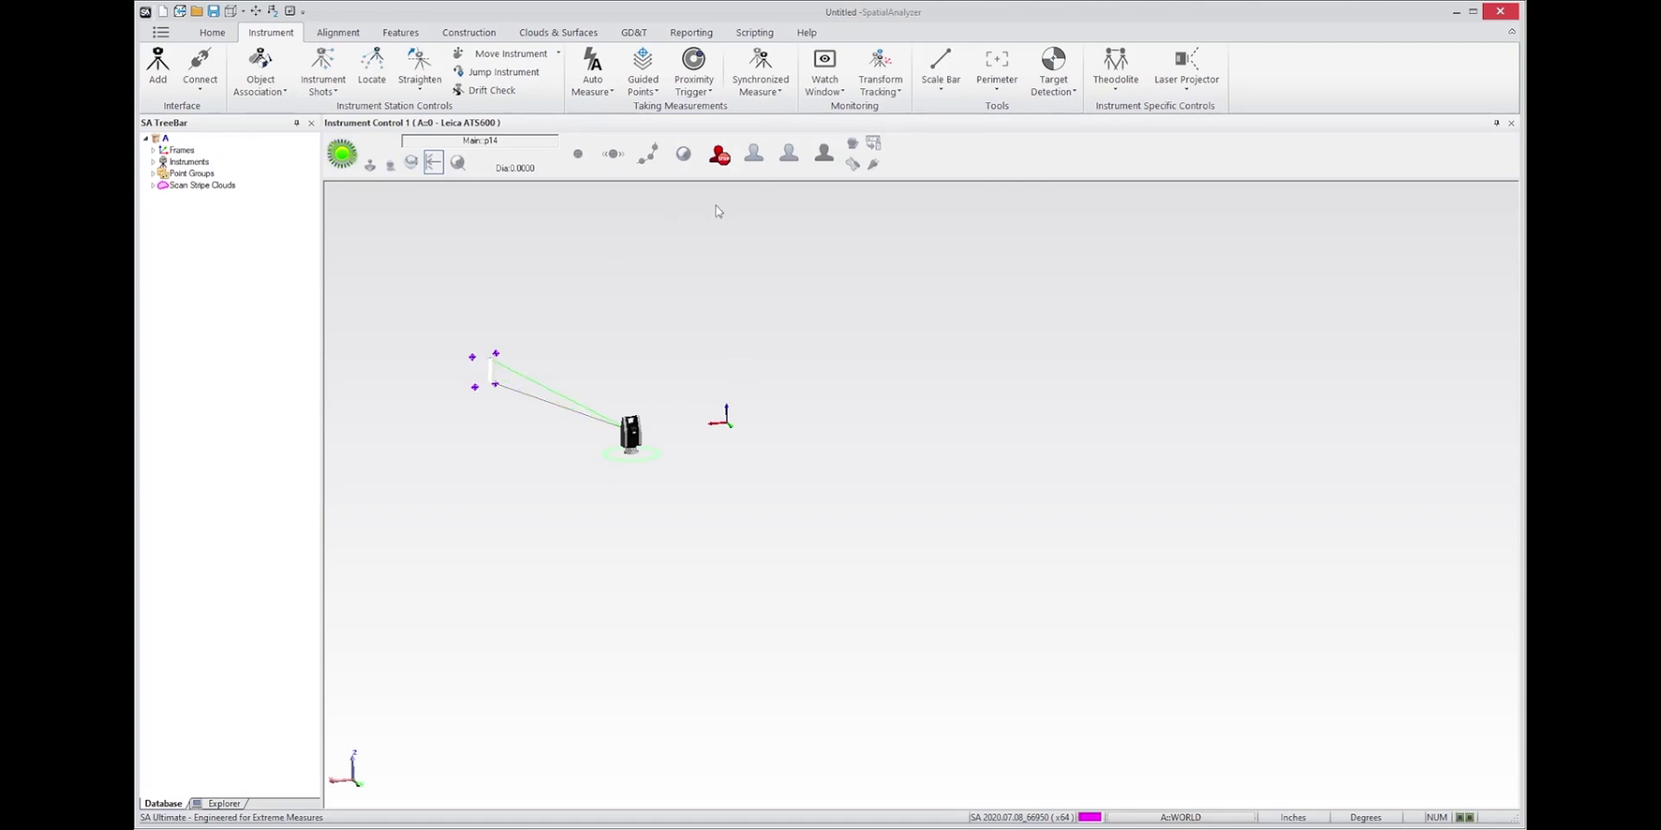
{"action": "left_click_drag", "start_coordinate": [434, 336], "coordinate": [545, 407]}
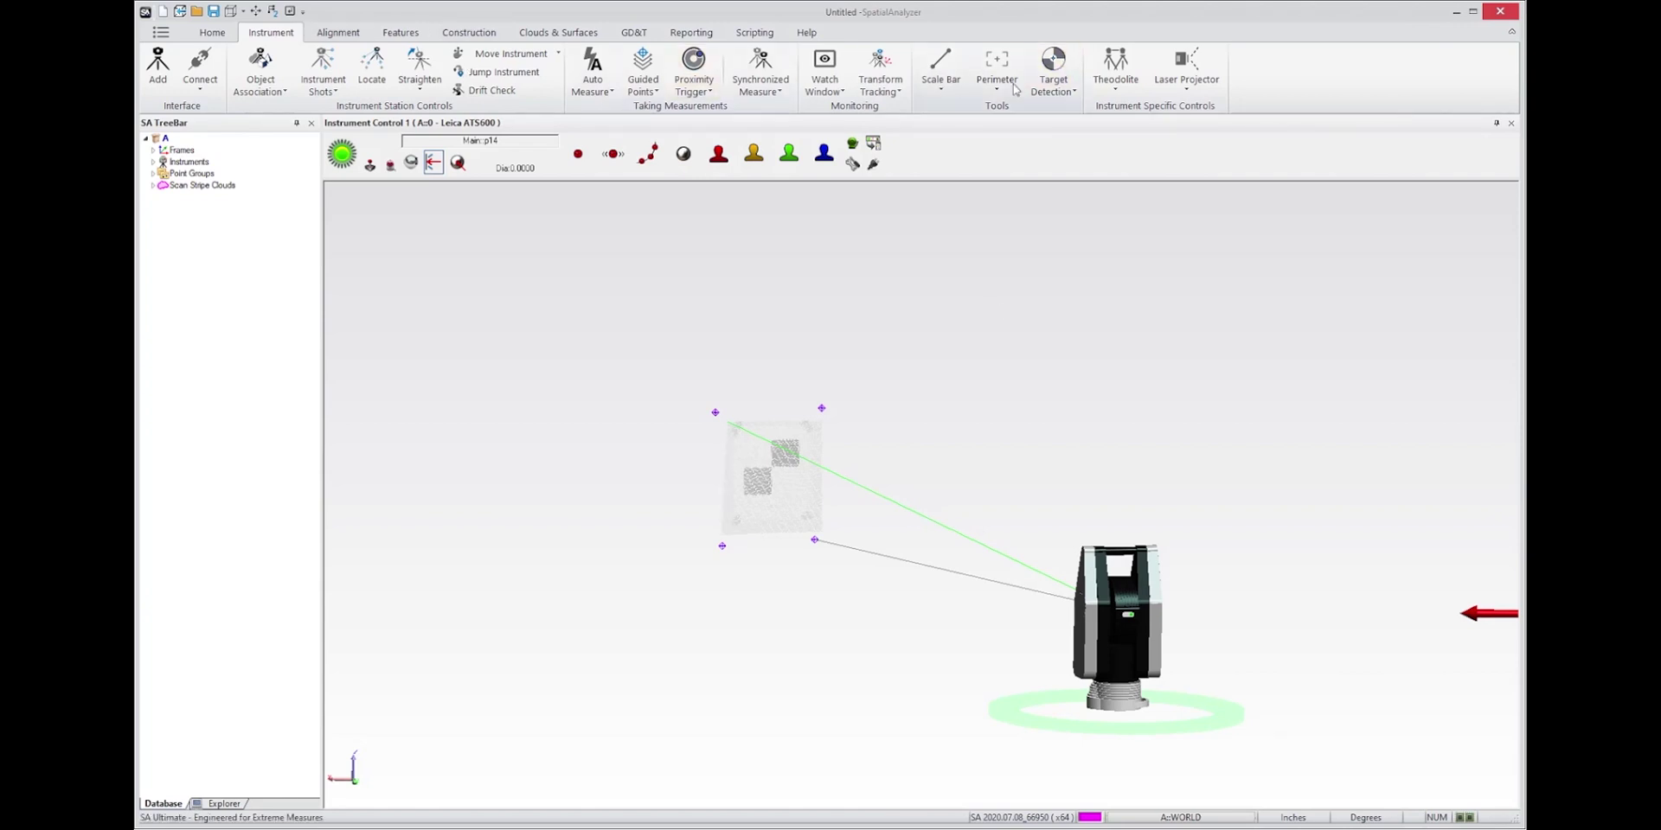
Step: Run Survey Points from Triangles on the selected target cloud points to create the Triangle Center point
{"action": "left_click", "coordinate": [1053, 94]}
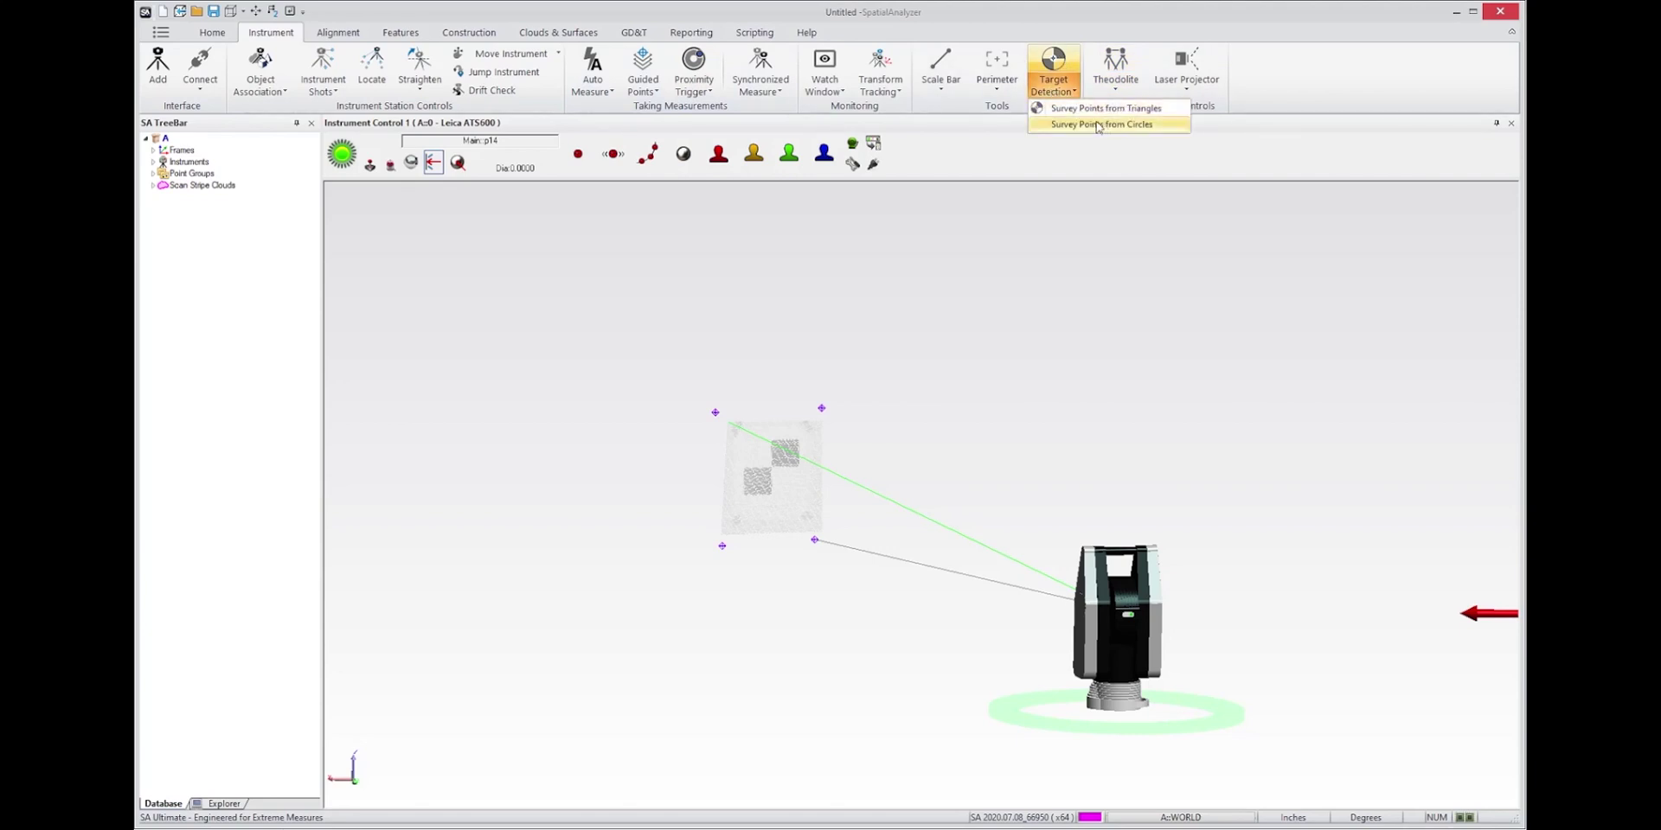
{"action": "left_click", "coordinate": [1053, 59]}
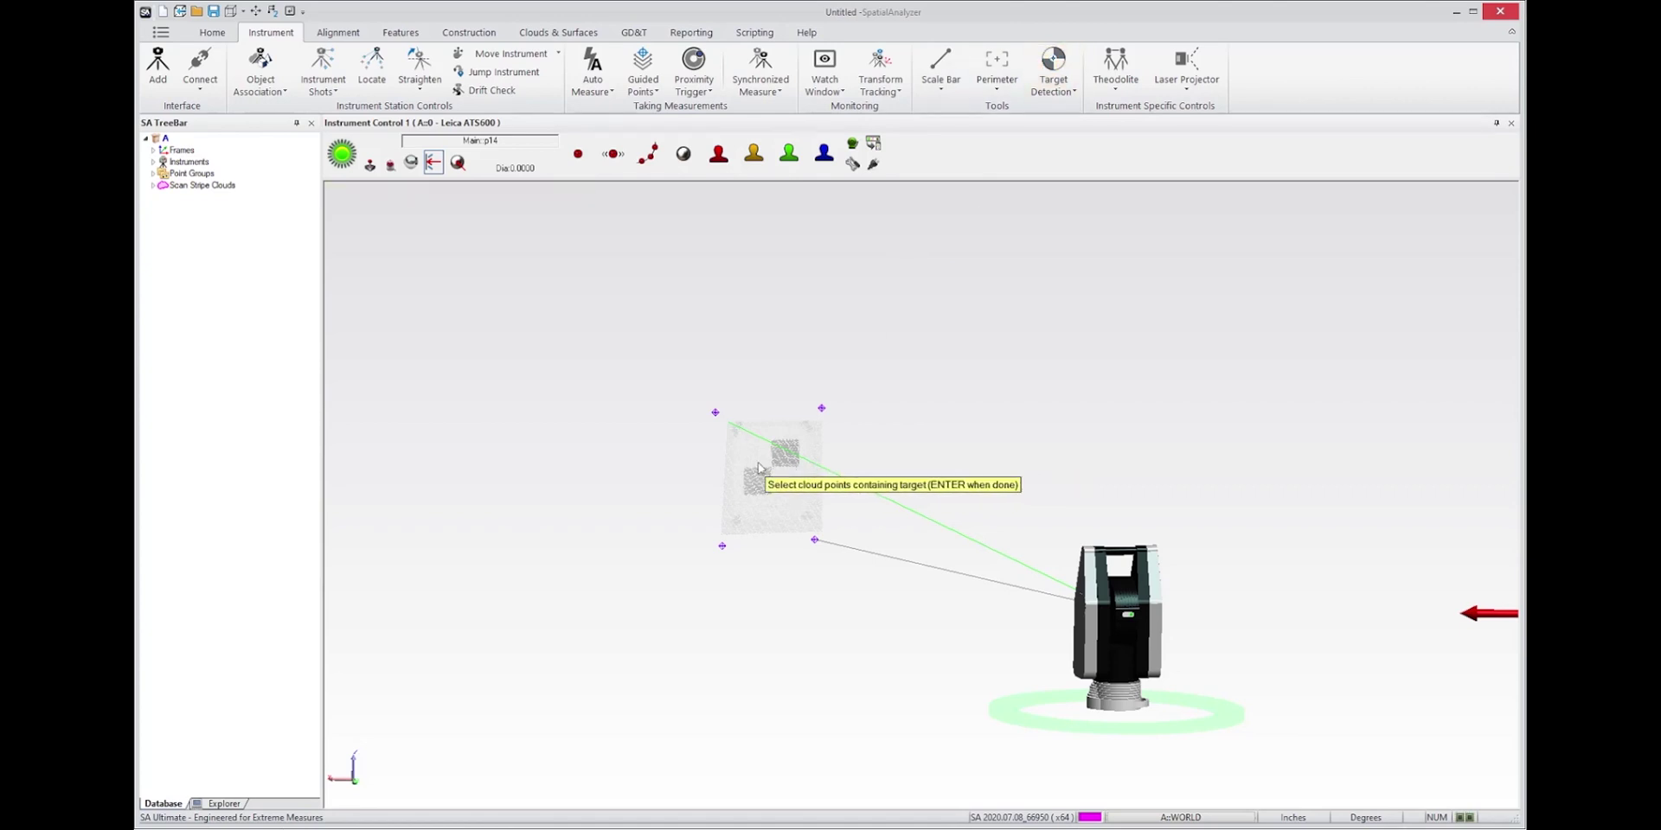
{"action": "left_click_drag", "start_coordinate": [749, 450], "coordinate": [772, 480]}
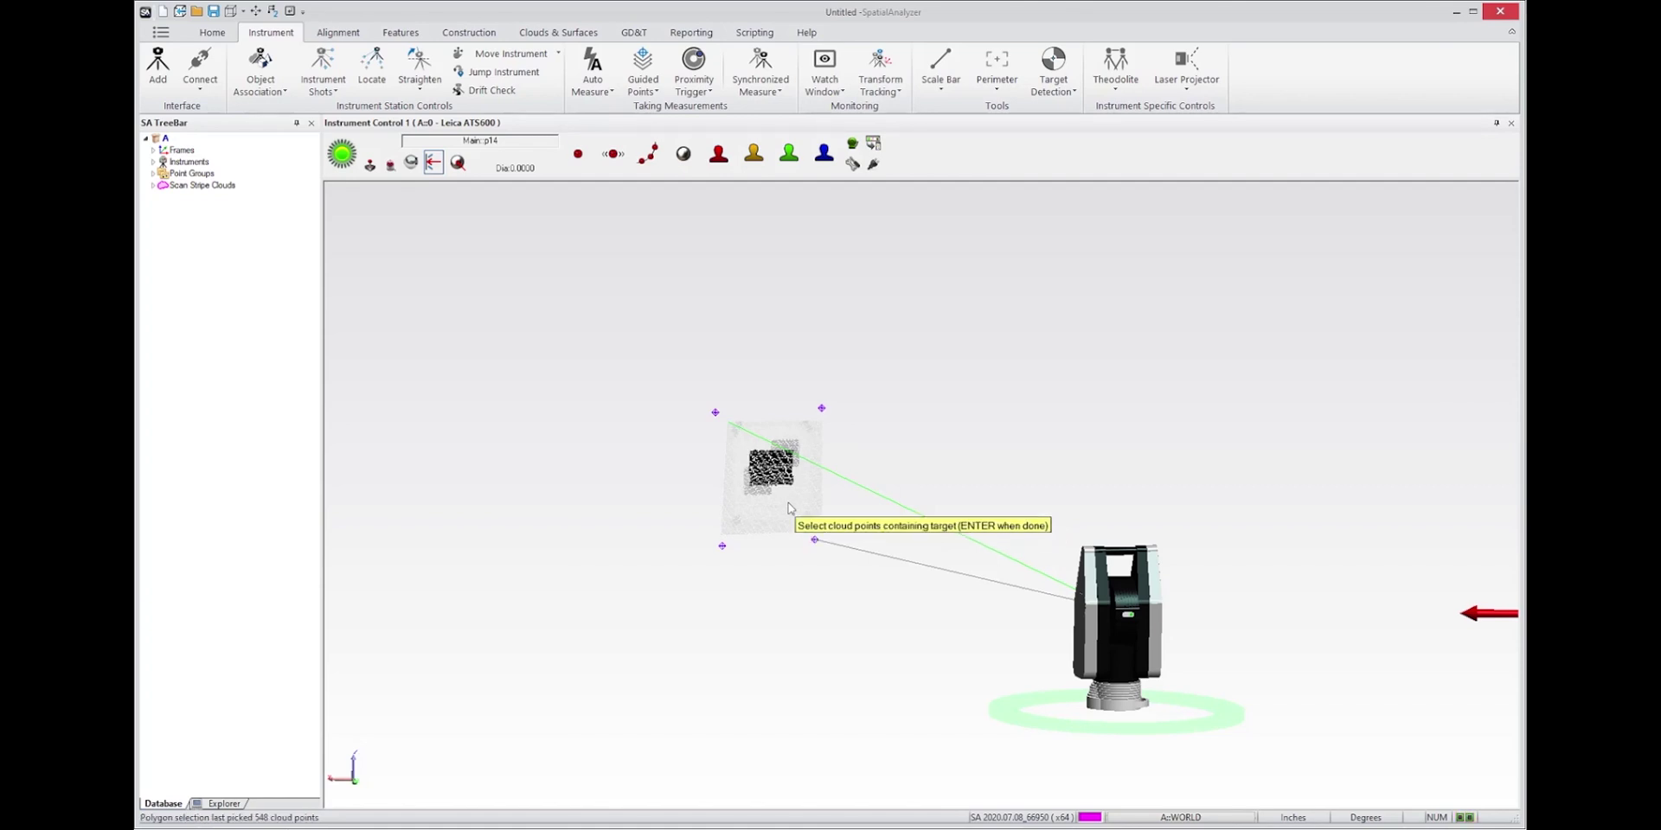
{"action": "key", "text": "Return"}
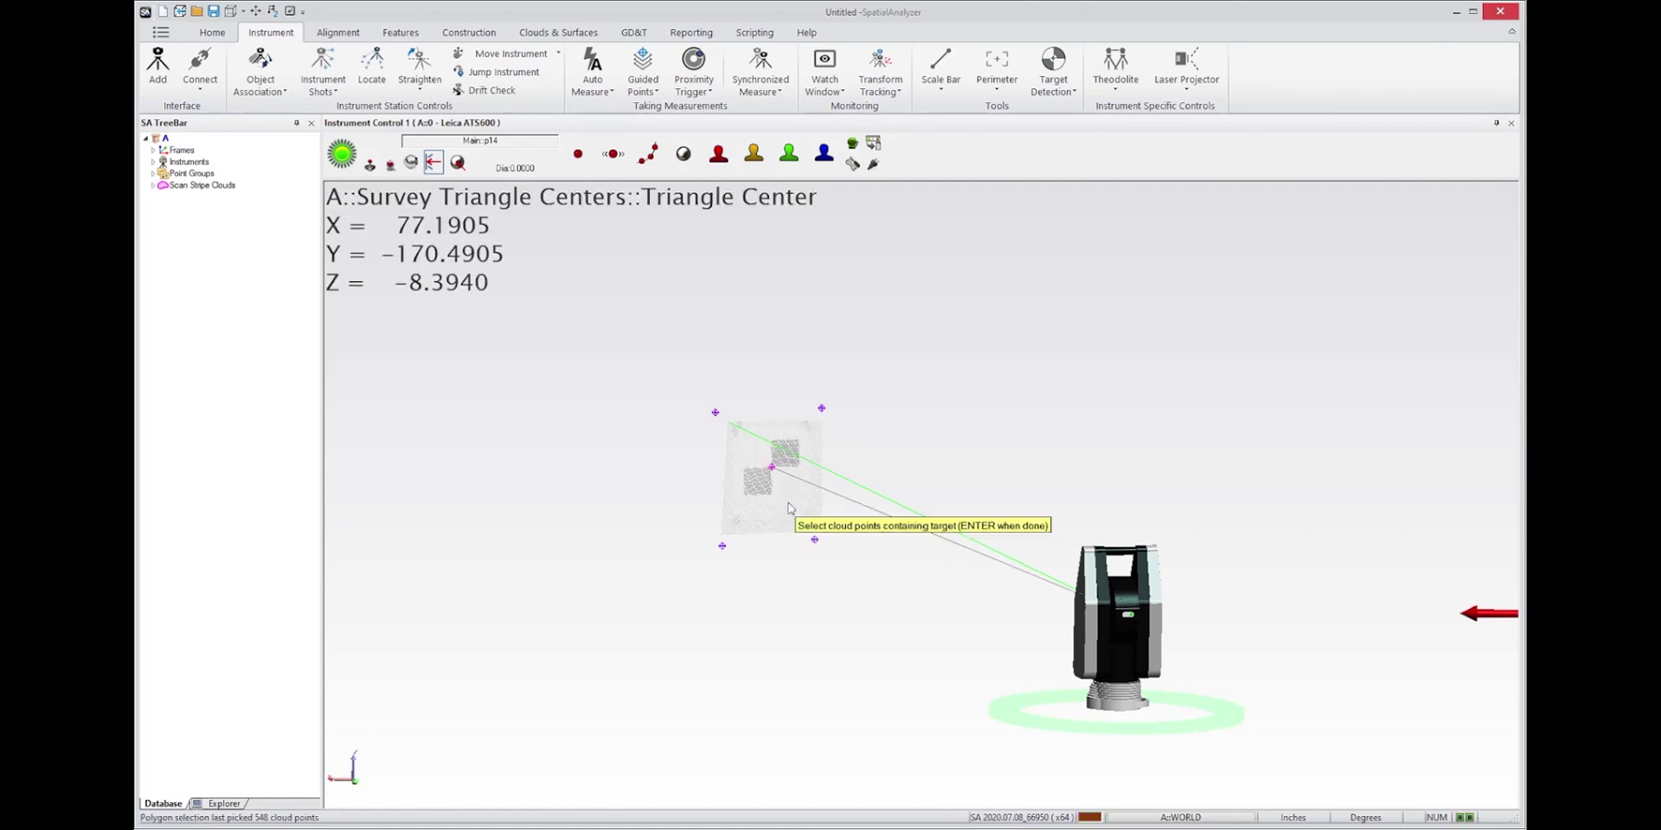
{"action": "mouse_move", "coordinate": [771, 467]}
{"action": "right_mouse_down"}
{"action": "mouse_move", "coordinate": [794, 461]}
{"action": "mouse_move", "coordinate": [780, 467]}
{"action": "right_mouse_up"}
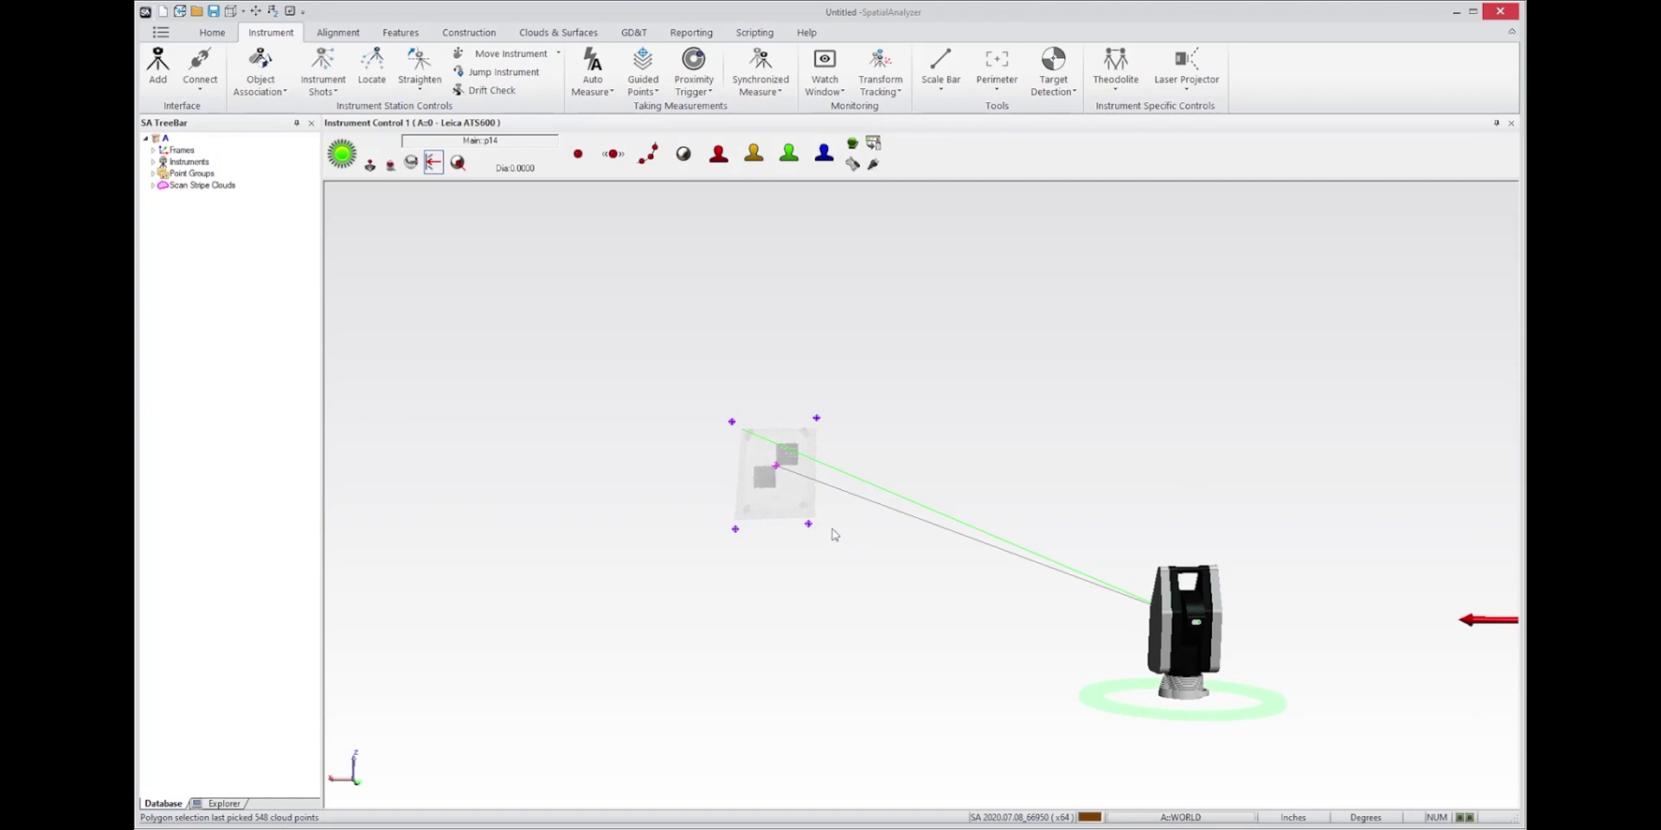